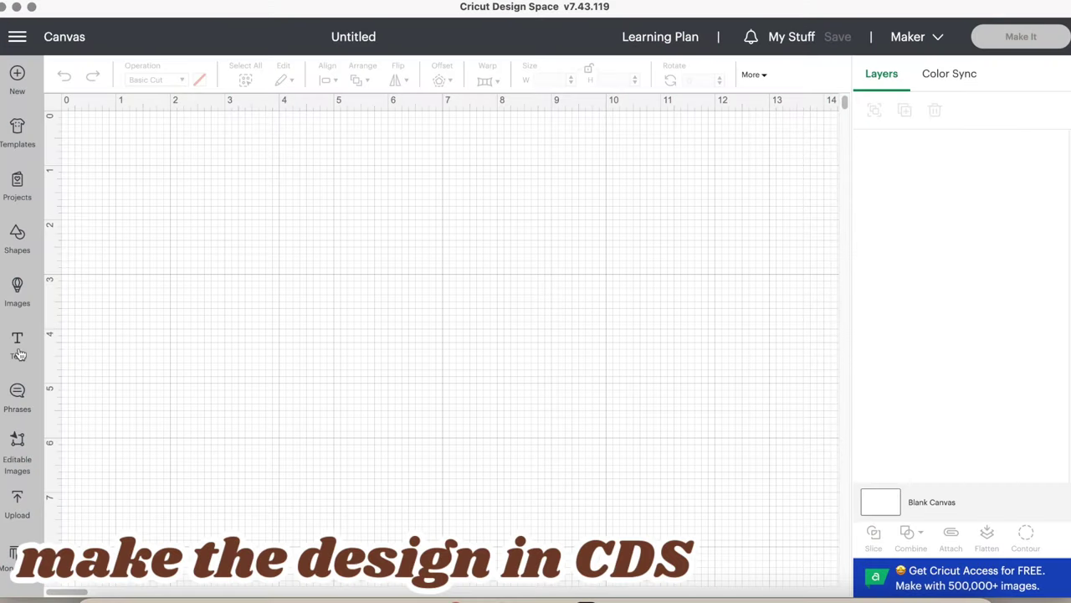
- Add a text box with a capital 'A' in the Athelas system font
left_click(20, 343)
left_click(195, 328)
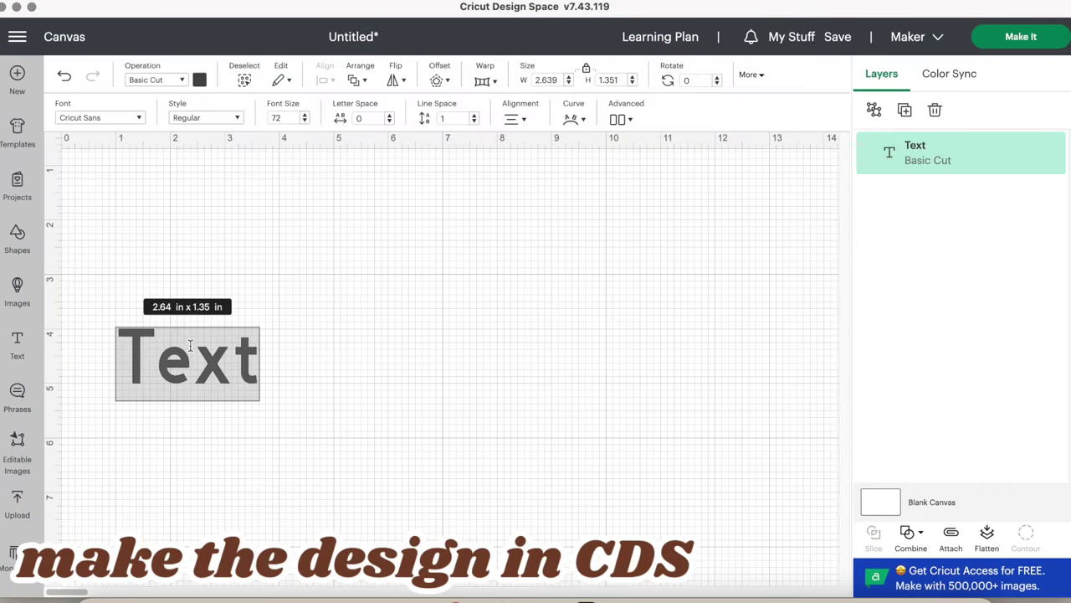
double_click(186, 358)
type("A")
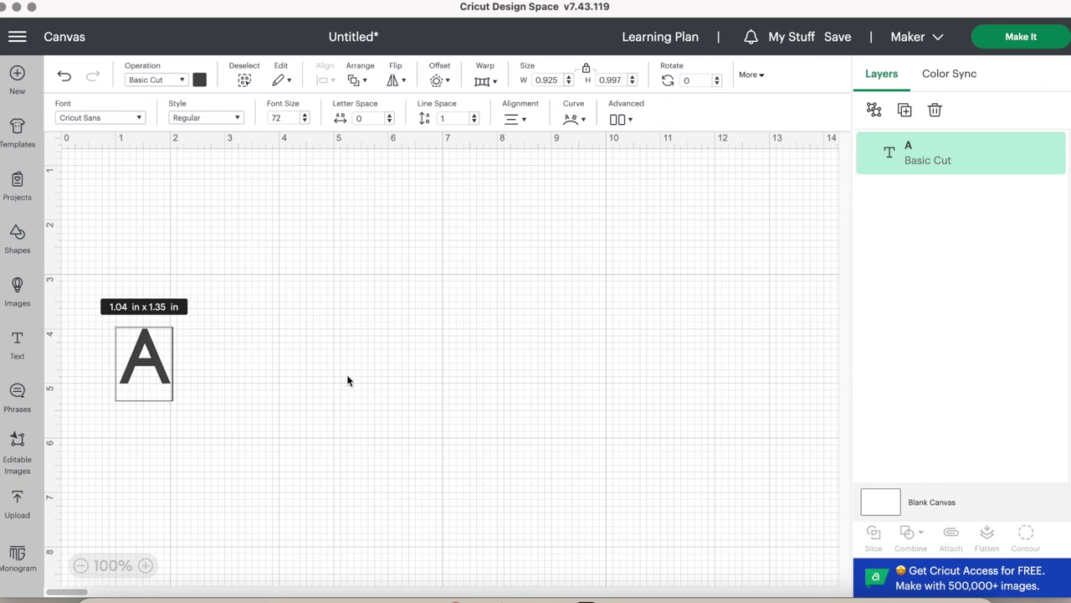
left_click(130, 118)
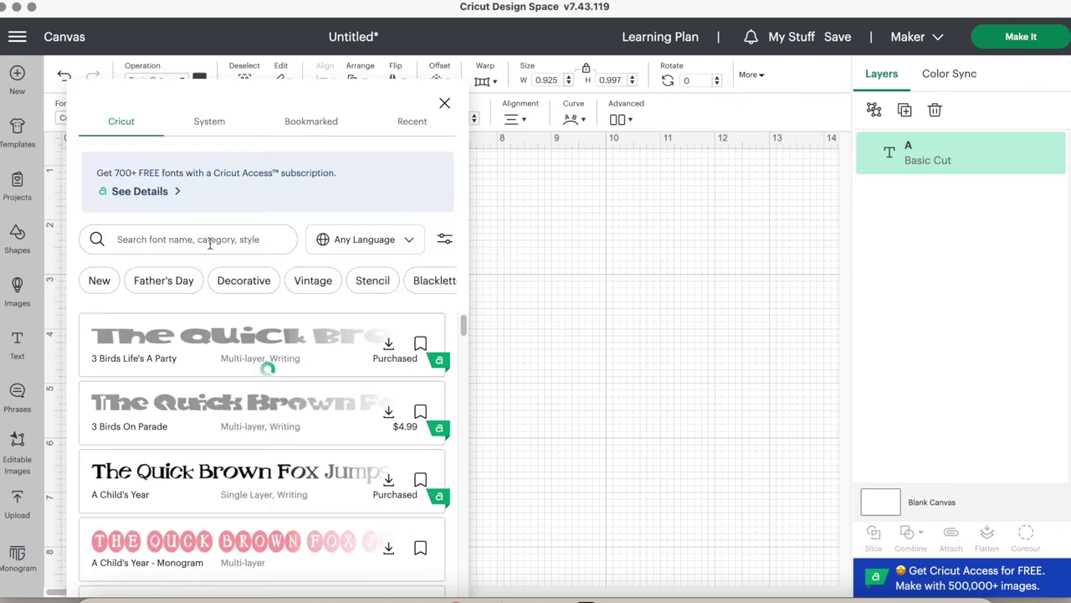
left_click(210, 119)
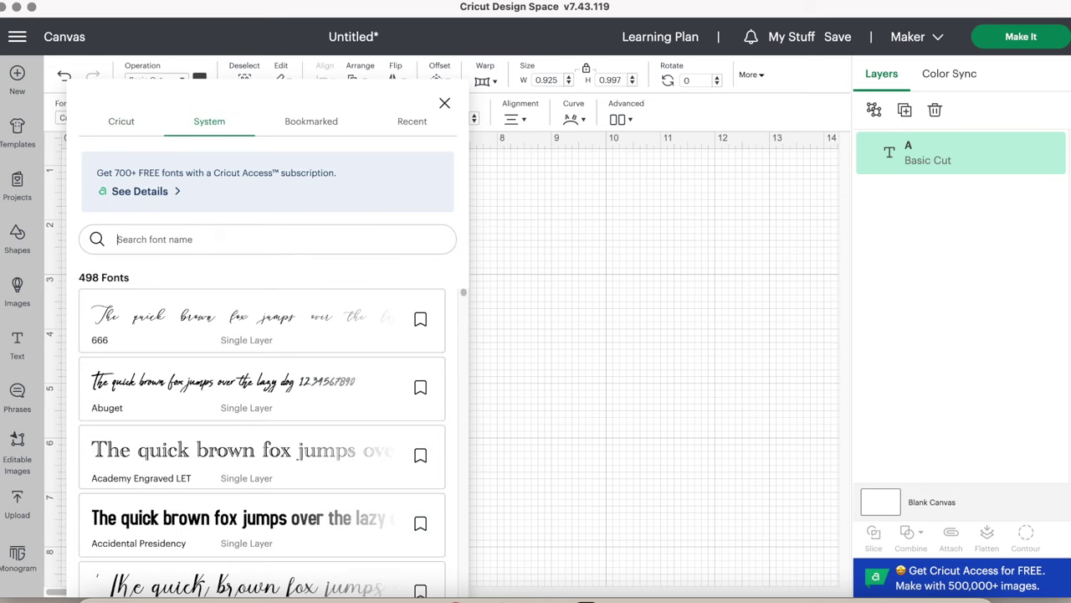
type("athelas")
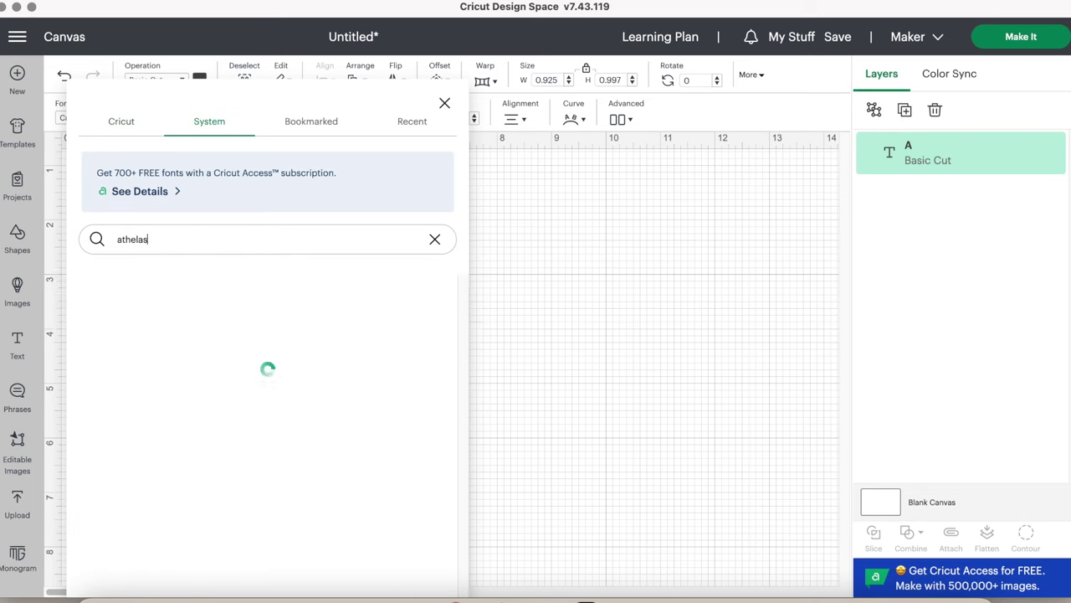
left_click(222, 321)
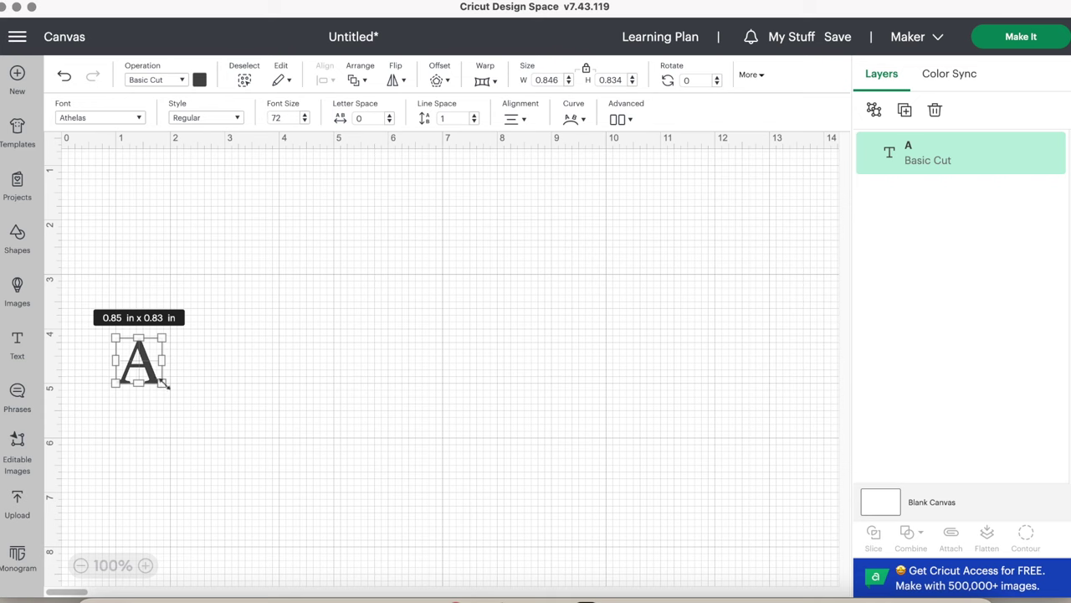
- Enlarge the A to about 1.24 in, raise it, and place a duplicate to its right
left_click_drag(167, 384, 183, 403)
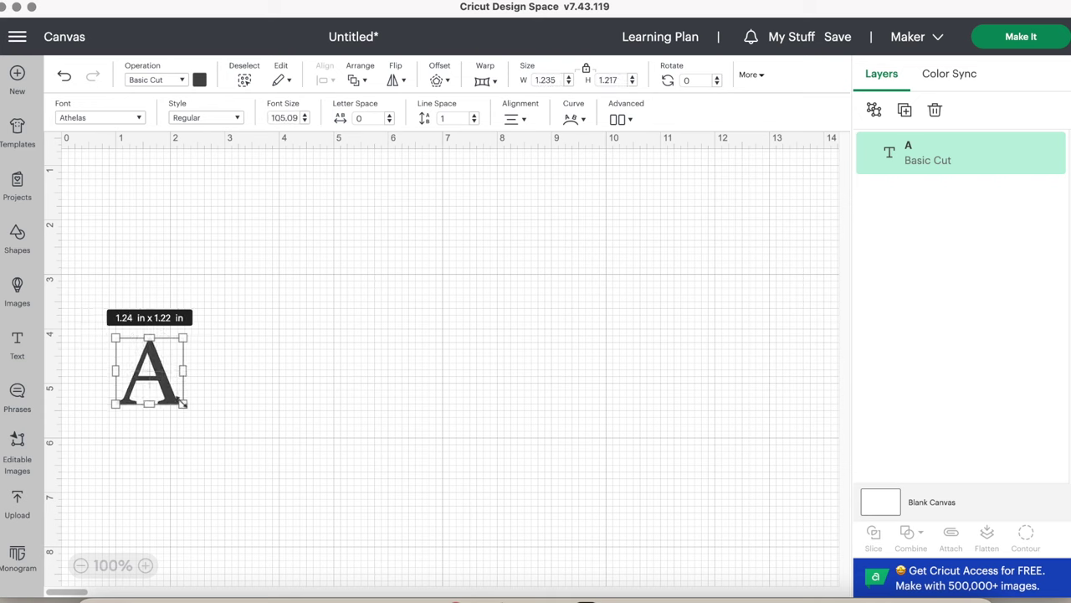
left_click_drag(149, 370, 204, 317)
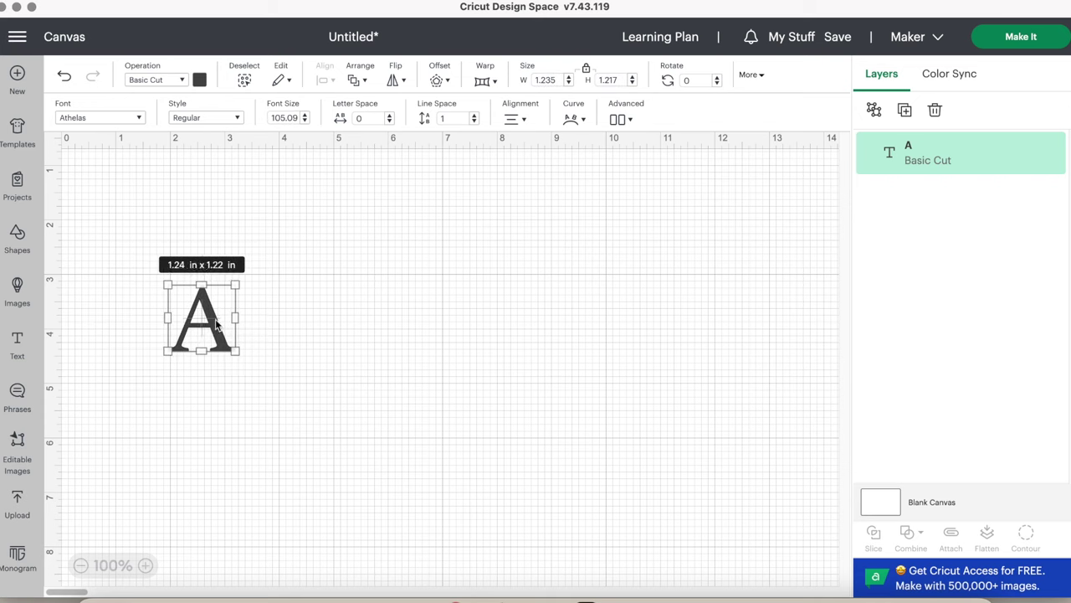
left_click(905, 109)
left_click_drag(120, 174, 306, 318)
left_click(905, 110)
double_click(122, 176)
- Turn the extra copy into a '|' bar and place it between the two A's
type("|")
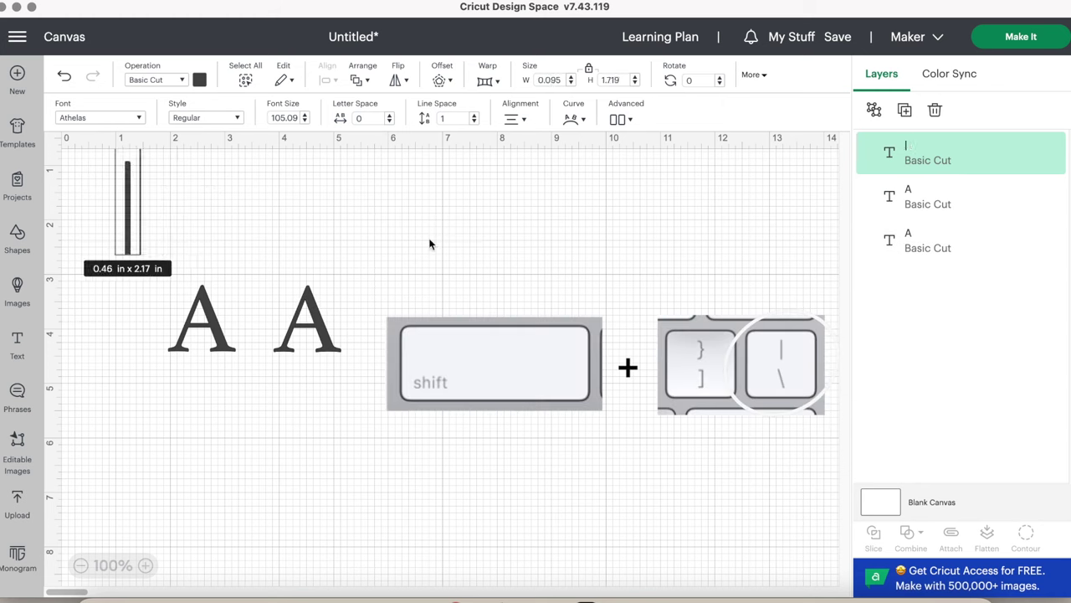
left_click(452, 242)
left_click(451, 242)
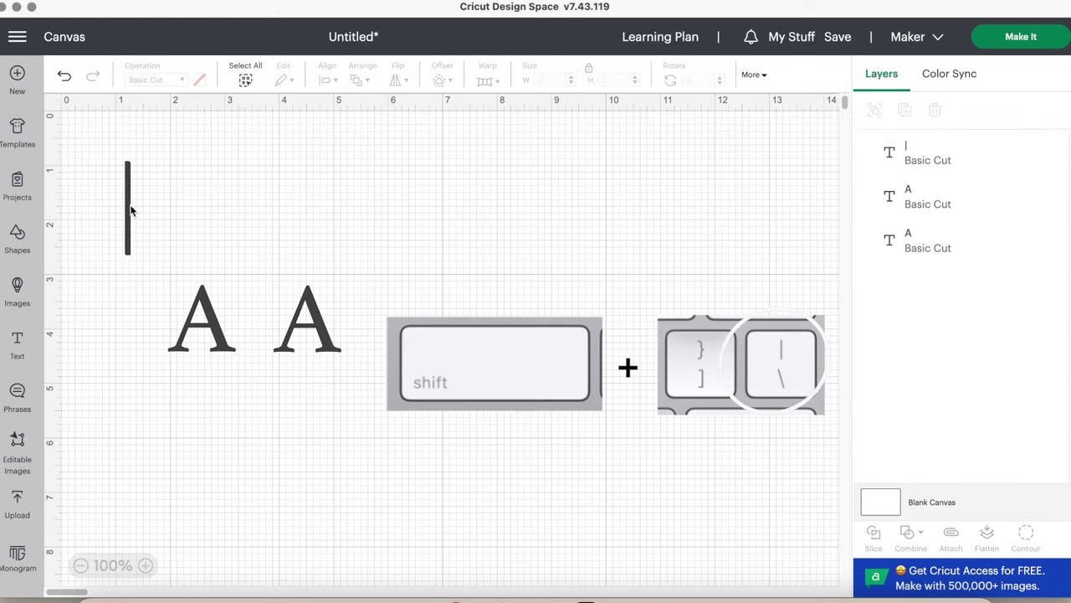
left_click_drag(128, 210, 255, 316)
left_click(522, 276)
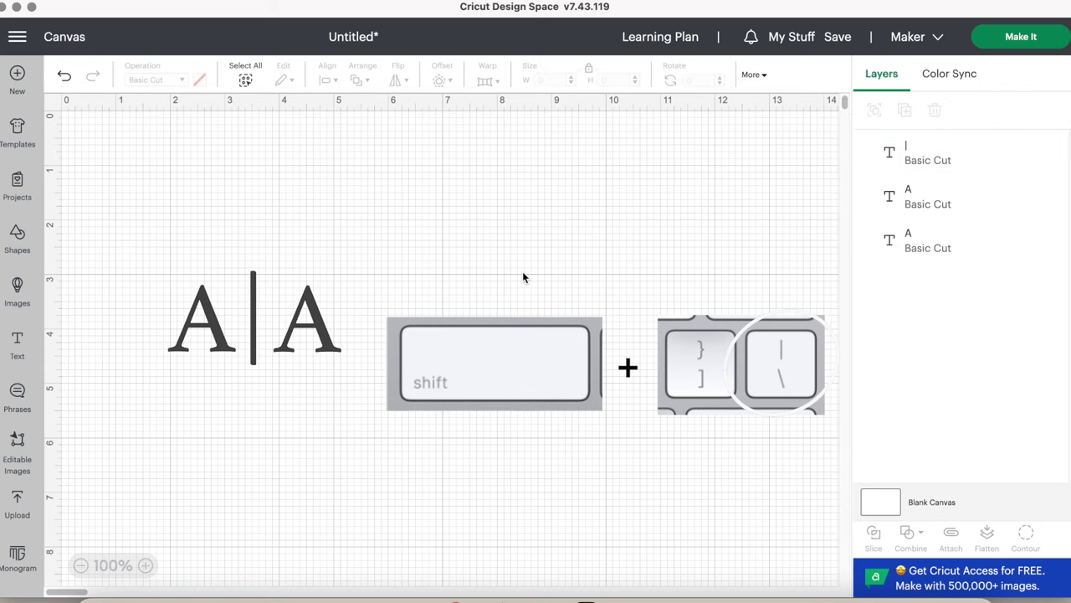
- Align the two A's along their bottoms
left_click(314, 318)
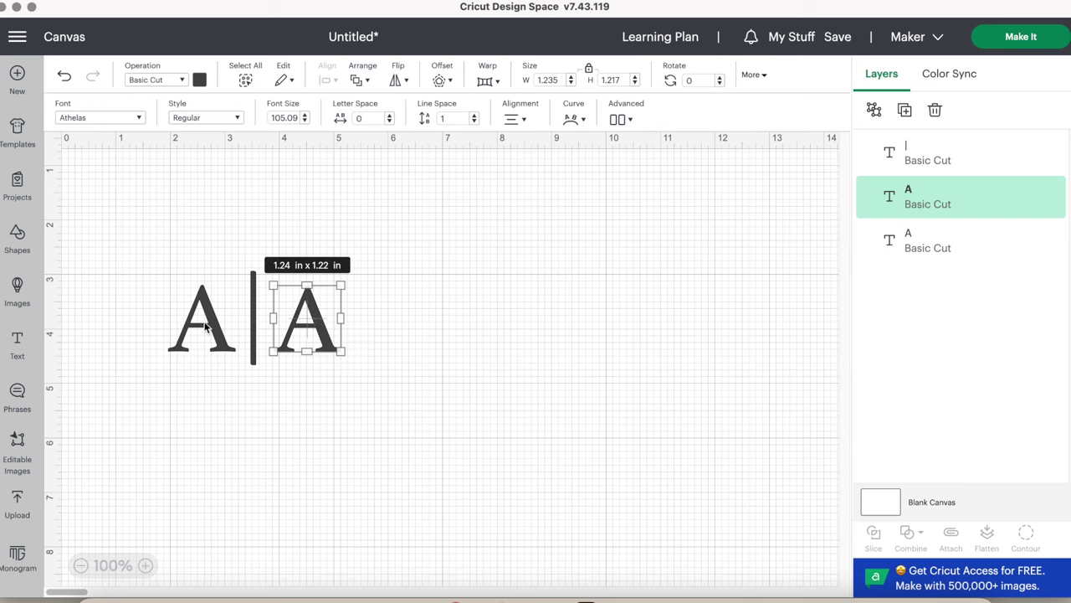
left_click(205, 326, "shift")
left_click(332, 81)
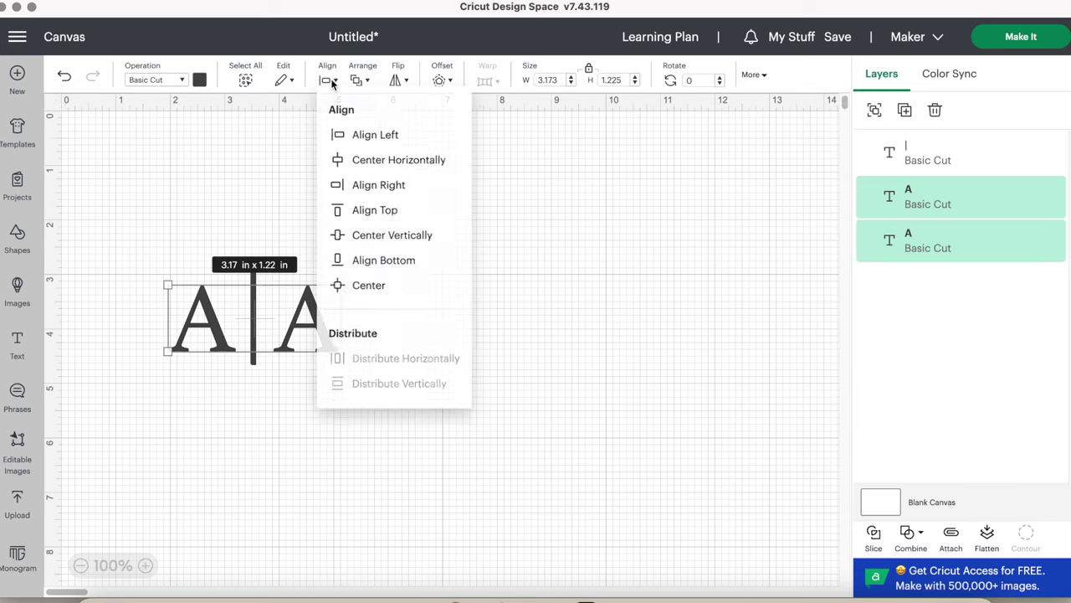
left_click(385, 264)
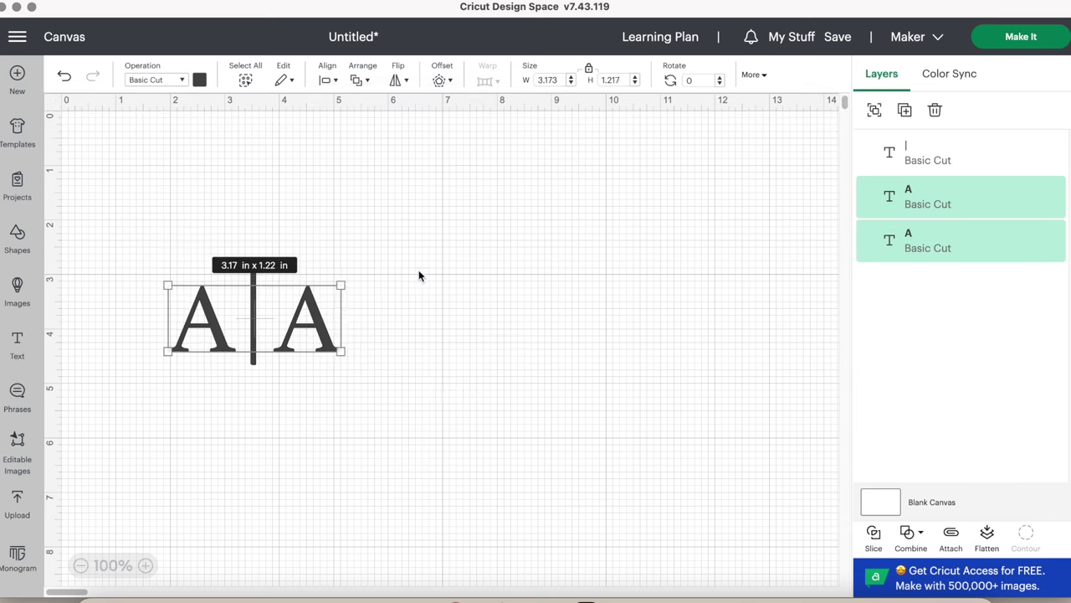
- Center the bar on the two A's and select the whole A|A design
left_click_drag(450, 390, 169, 234)
left_click(327, 81)
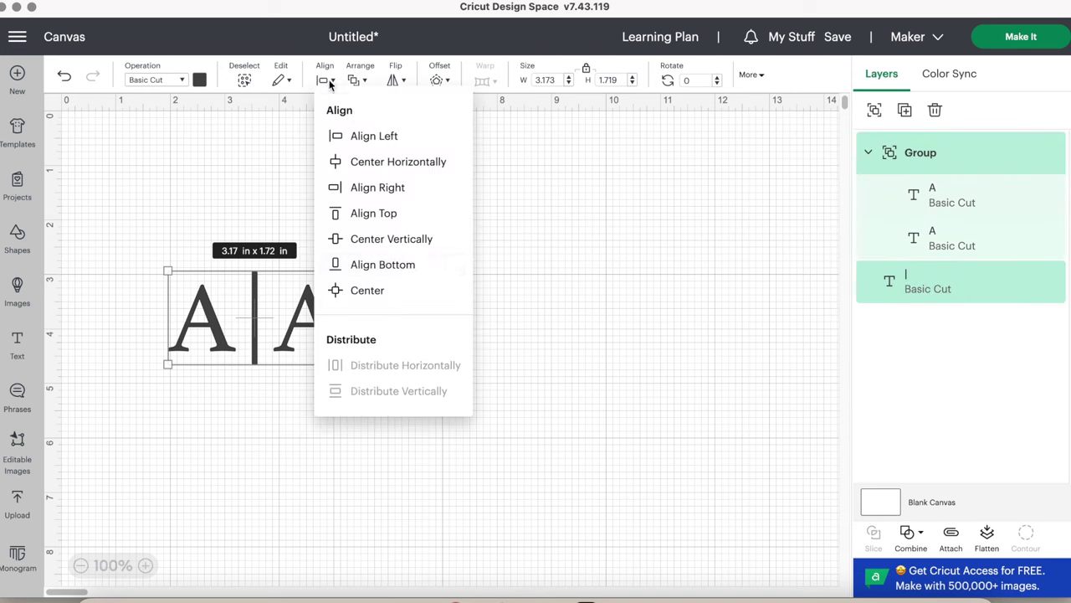
left_click(409, 290)
left_click_drag(437, 400, 149, 234)
- Unite the A's and bar into one shape, shrunk to about 1.52 in wide
left_click(911, 536)
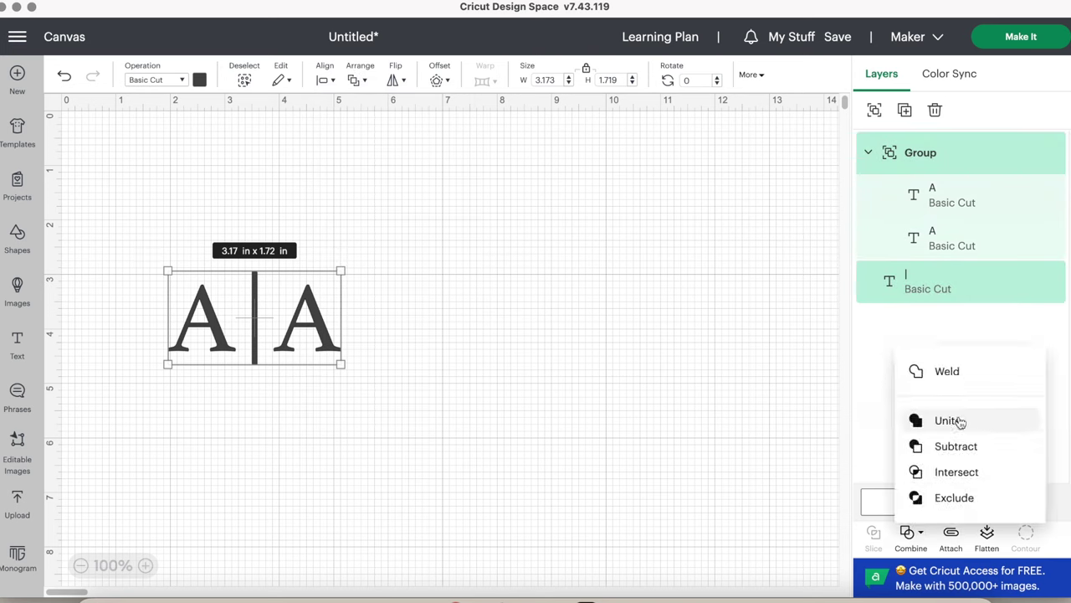
left_click(909, 414)
left_click_drag(342, 364, 171, 224)
left_click(381, 331)
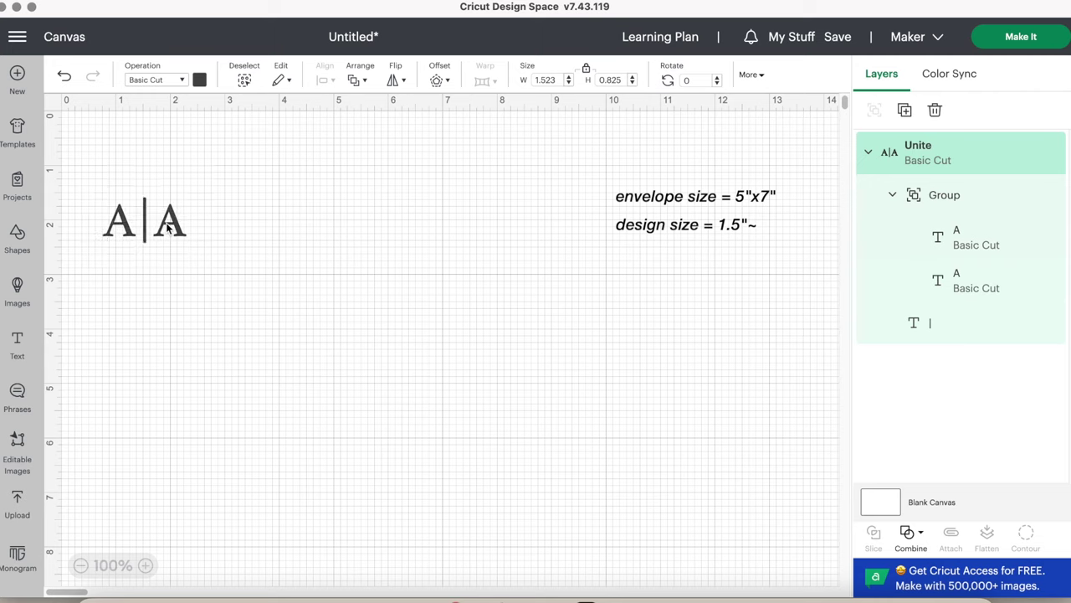
scroll(786, 216, "up", 1)
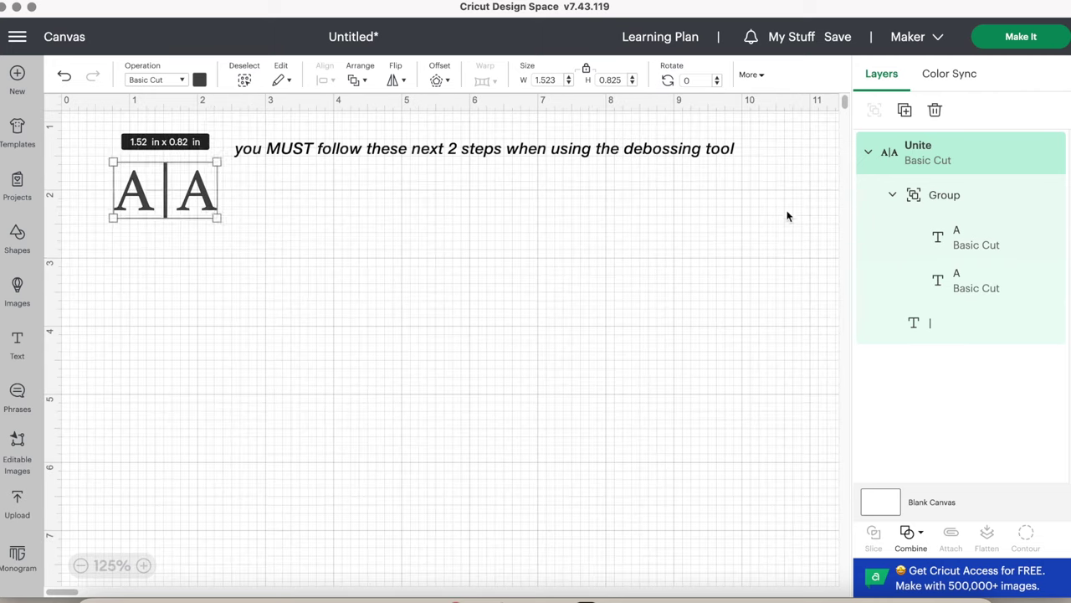
left_click(270, 346)
left_click_drag(181, 262, 194, 266)
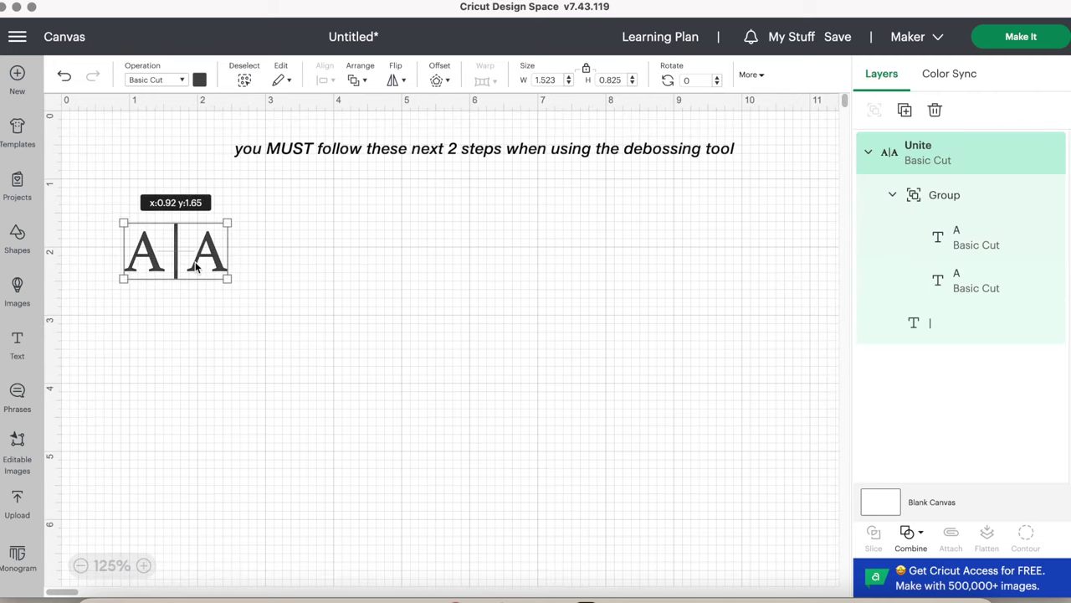
left_click(336, 266)
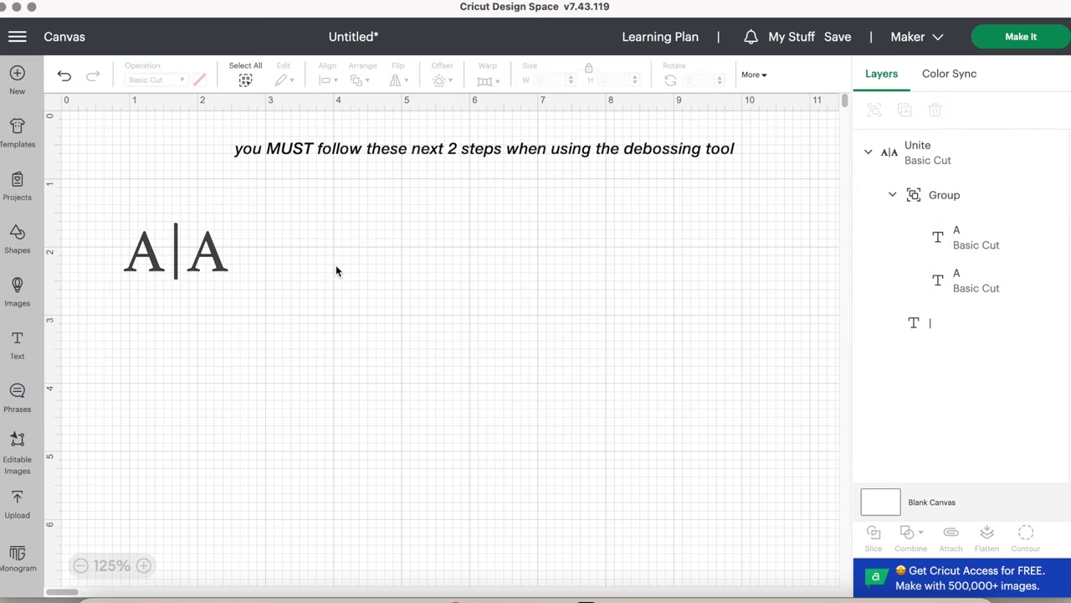
- Create a 0.022 in rounded offset around the united A|A shape
left_click(201, 266)
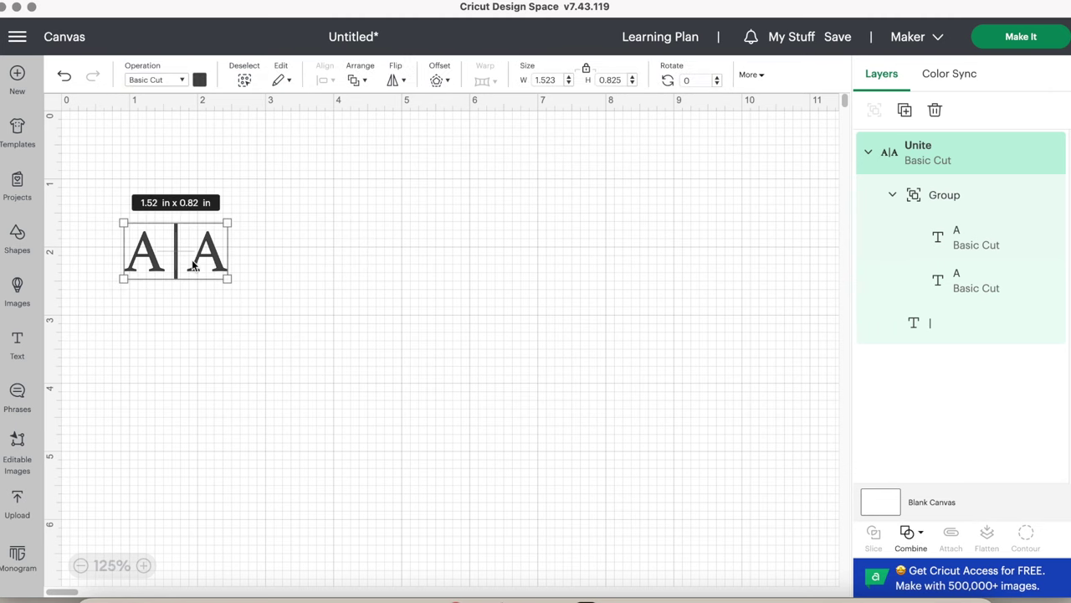
left_click(437, 82)
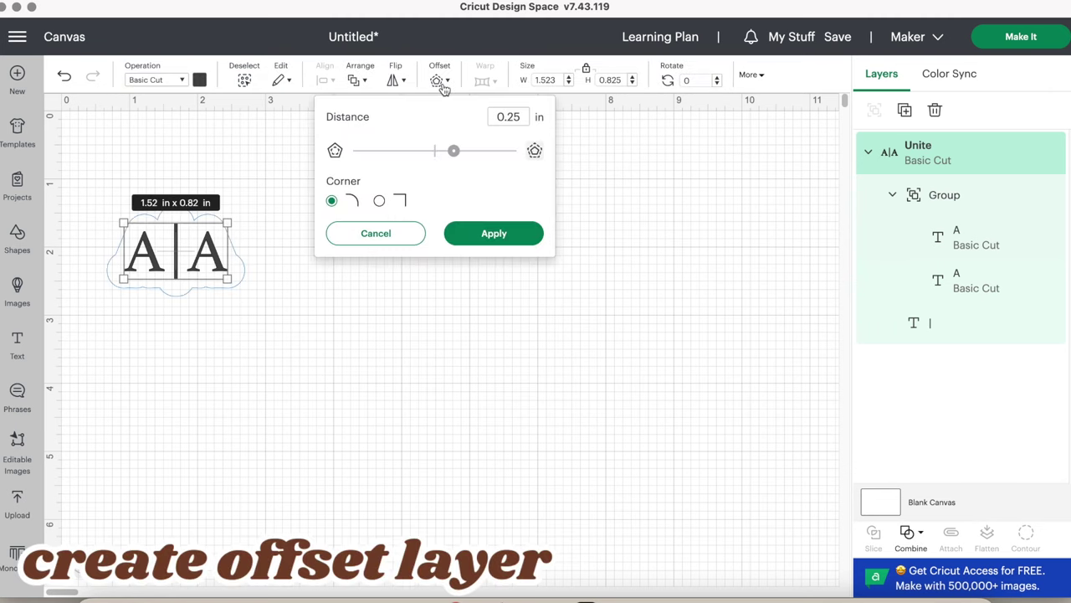
double_click(516, 119)
type("0.022")
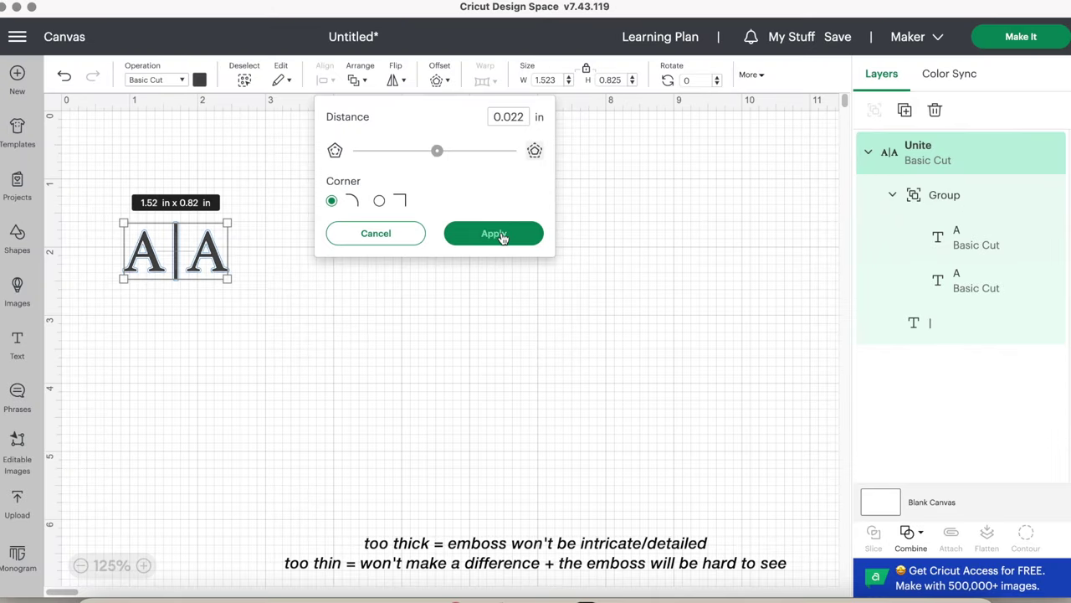
left_click(483, 341)
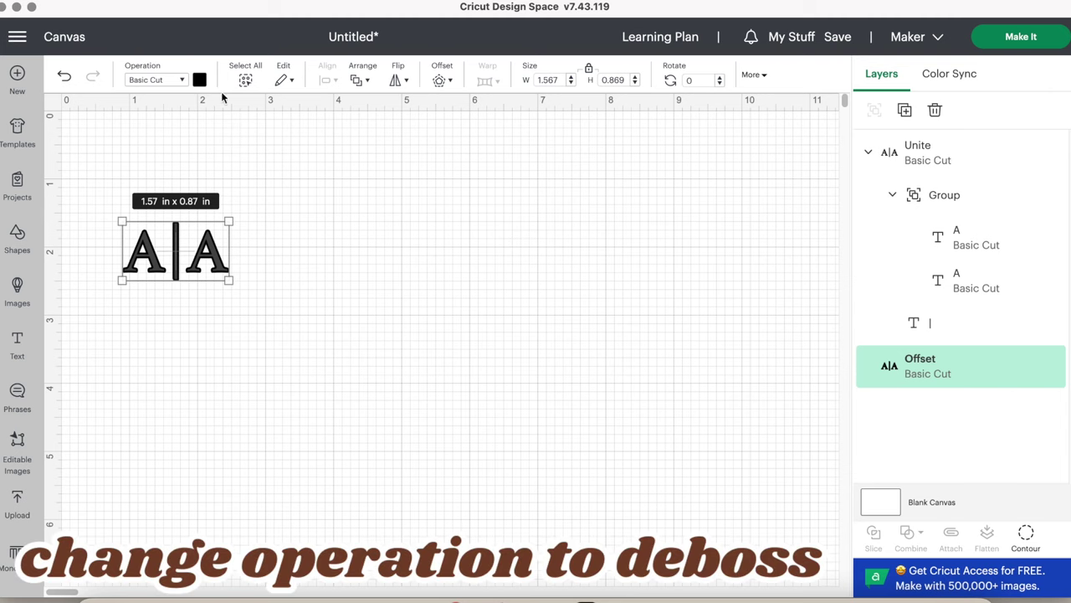
- Change the offset layer's operation from Basic Cut to Deboss
left_click(178, 82)
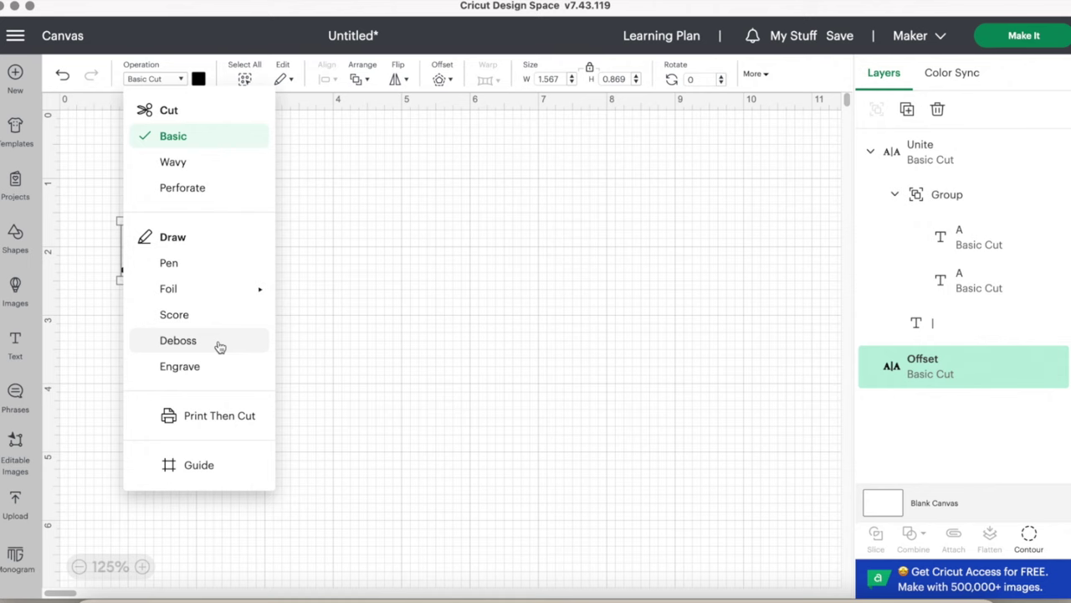
left_click(217, 344)
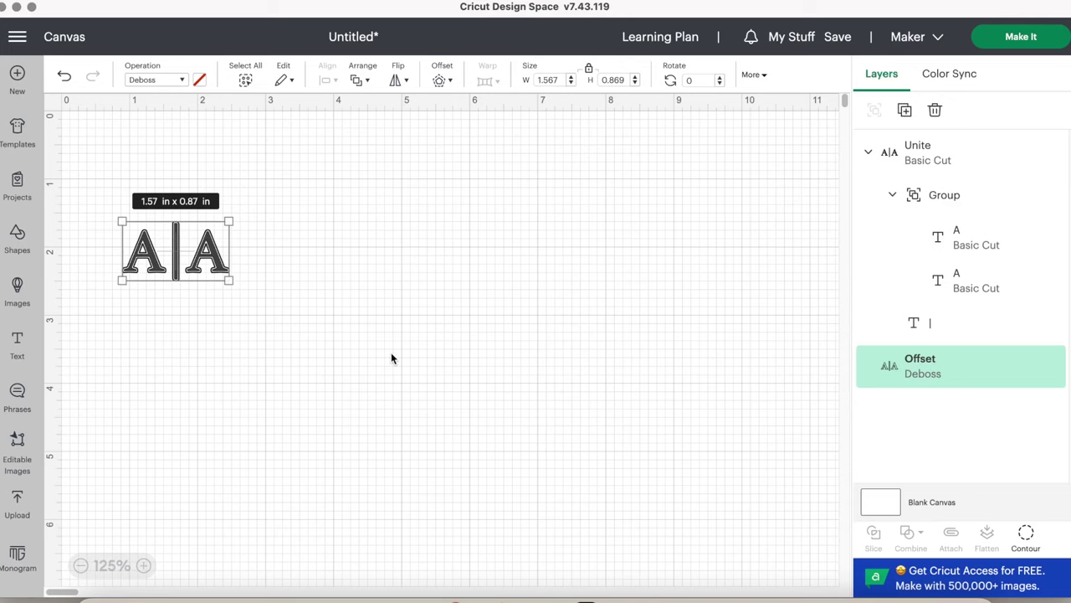
left_click(391, 358)
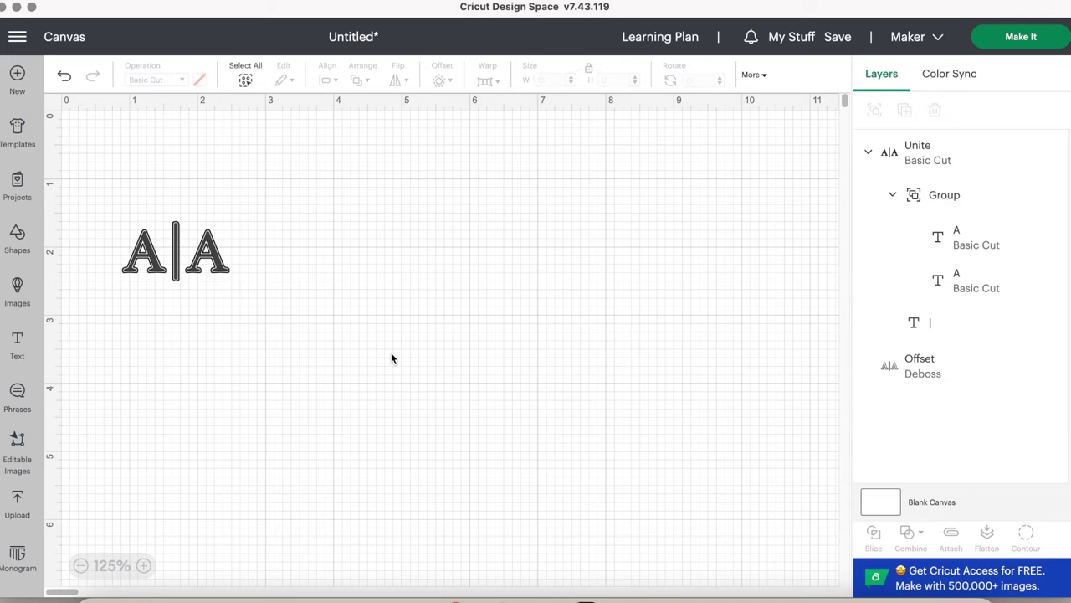
- Add a triangle and a duplicate, laying one over the other
left_click(16, 236)
left_click(209, 153)
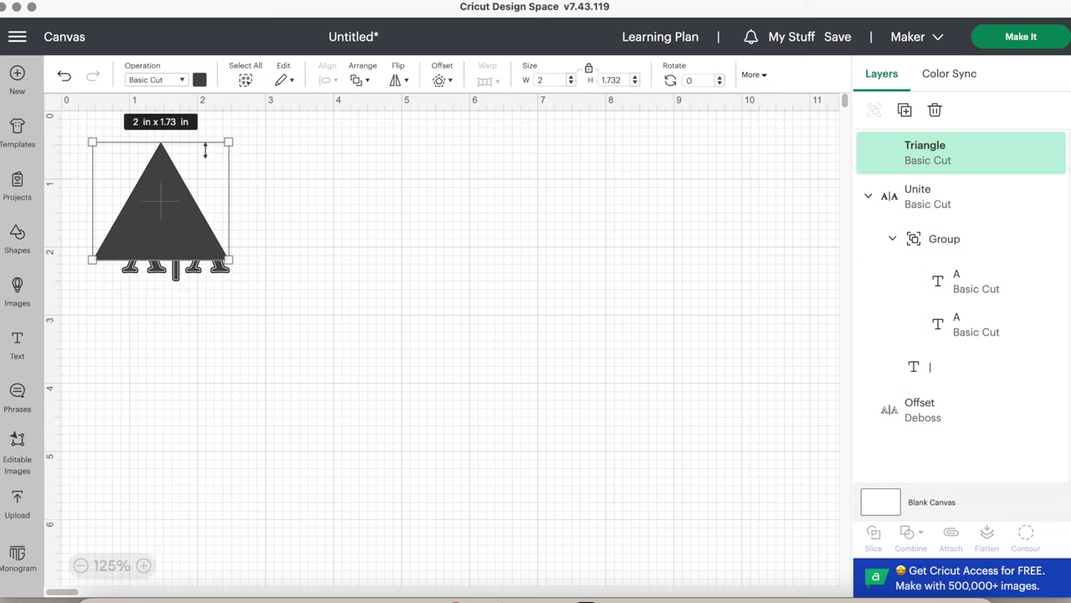
left_click(904, 110)
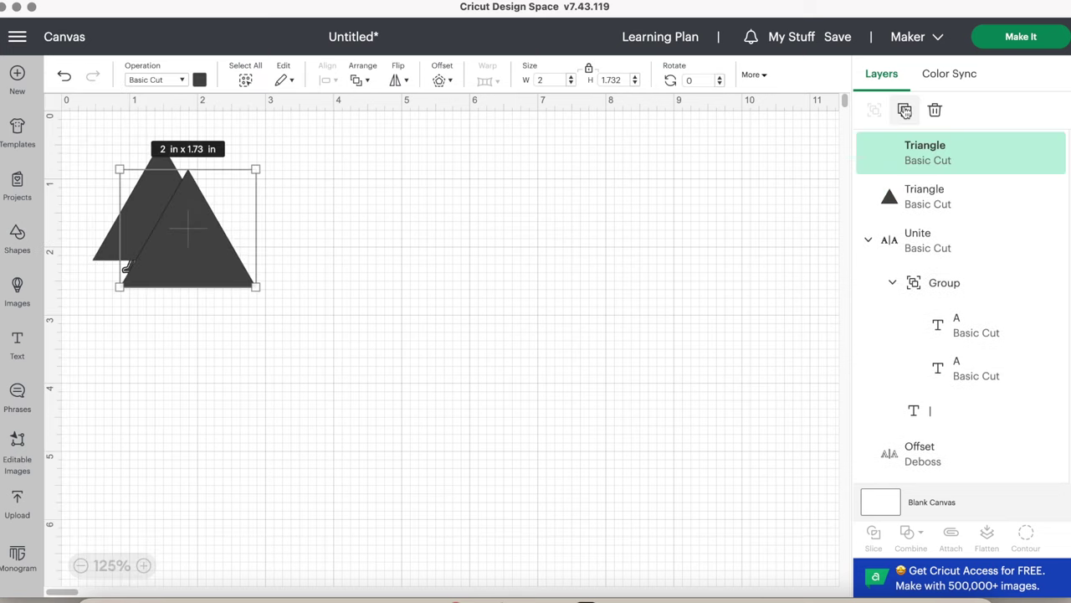
left_click_drag(179, 231, 495, 232)
left_click_drag(151, 208, 494, 225)
left_click(663, 243)
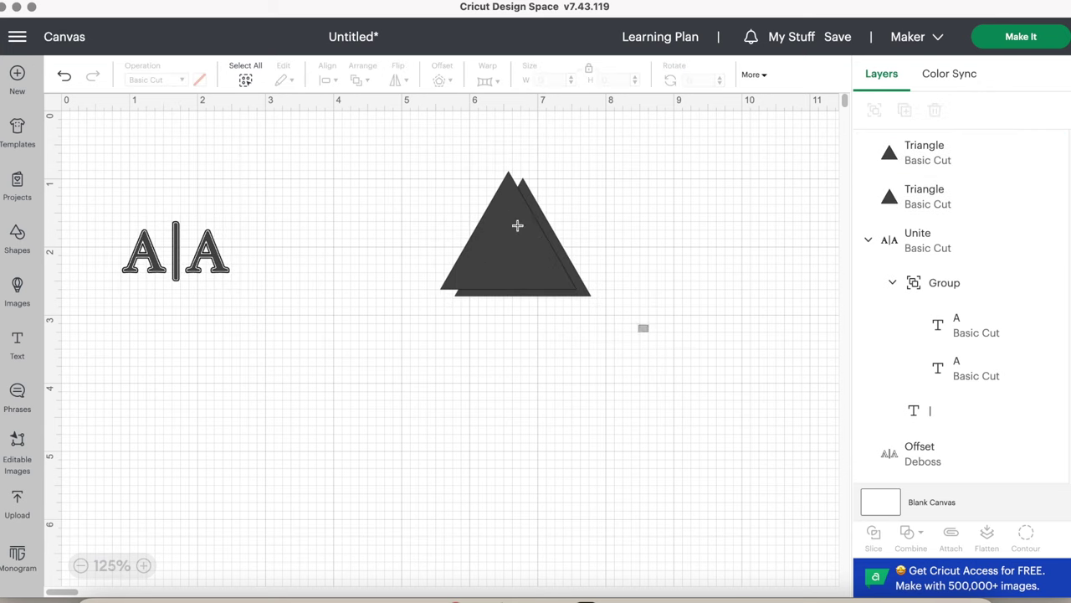
- Center the two triangles on each other and set their width to 0.01 in
left_click_drag(641, 325, 430, 154)
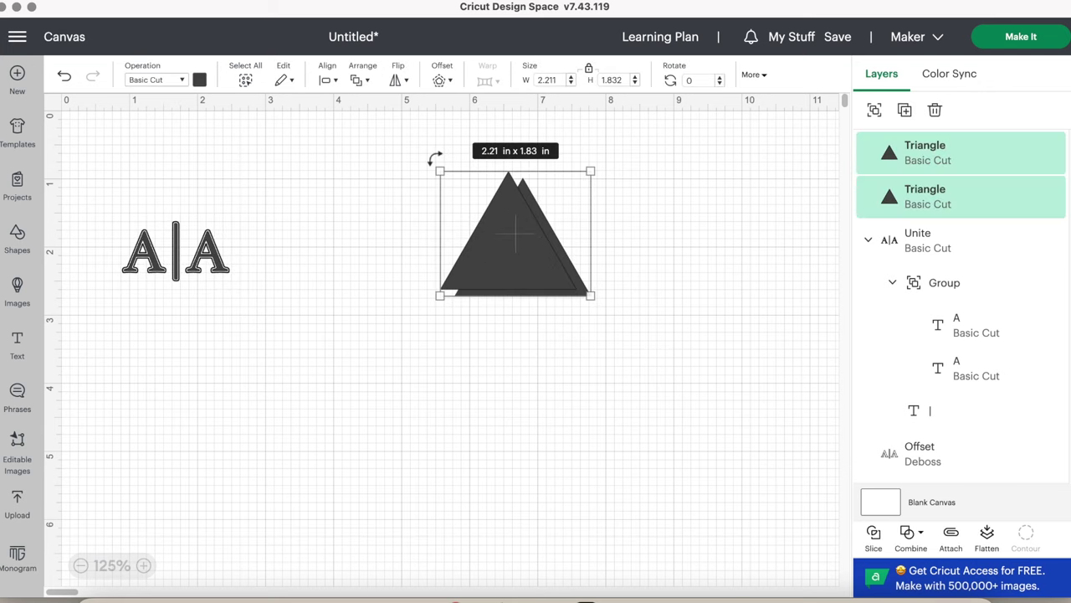
left_click(330, 80)
left_click(413, 293)
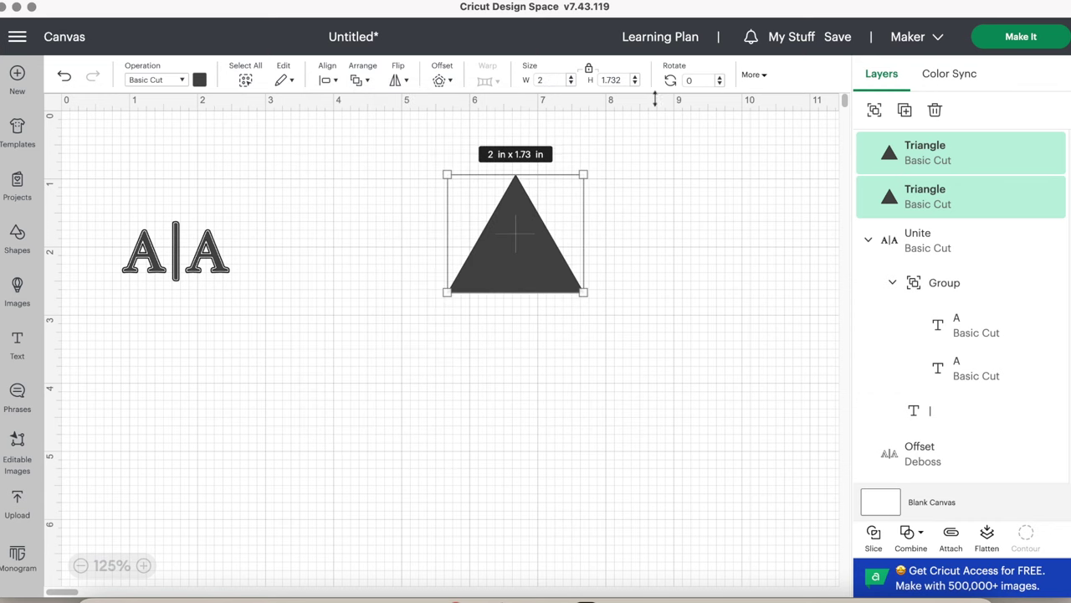
type("0.01")
key("Return")
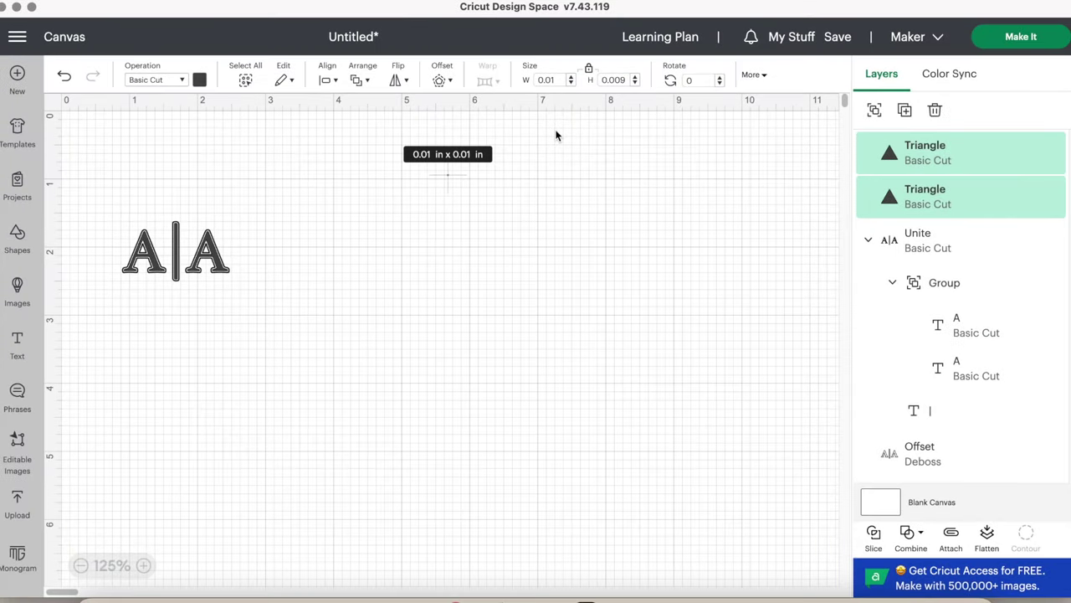
left_click(757, 75)
- Position the triangles at X 0.25, Y 0.25 in and move the A|A monogram lower
left_click(760, 124)
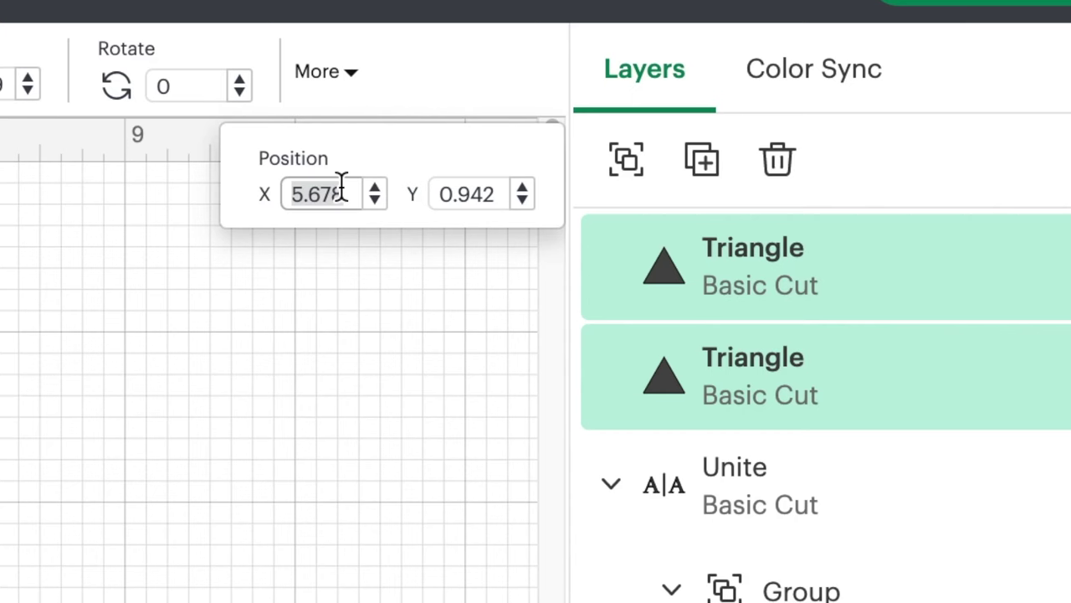
type("0.")
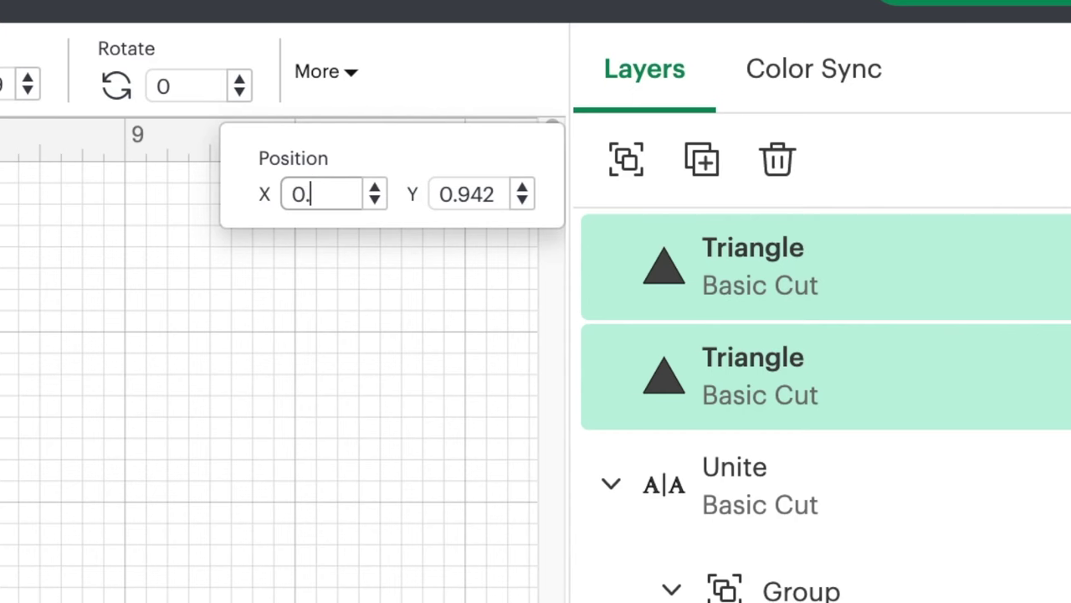
type("25")
key("Return")
left_click(461, 183)
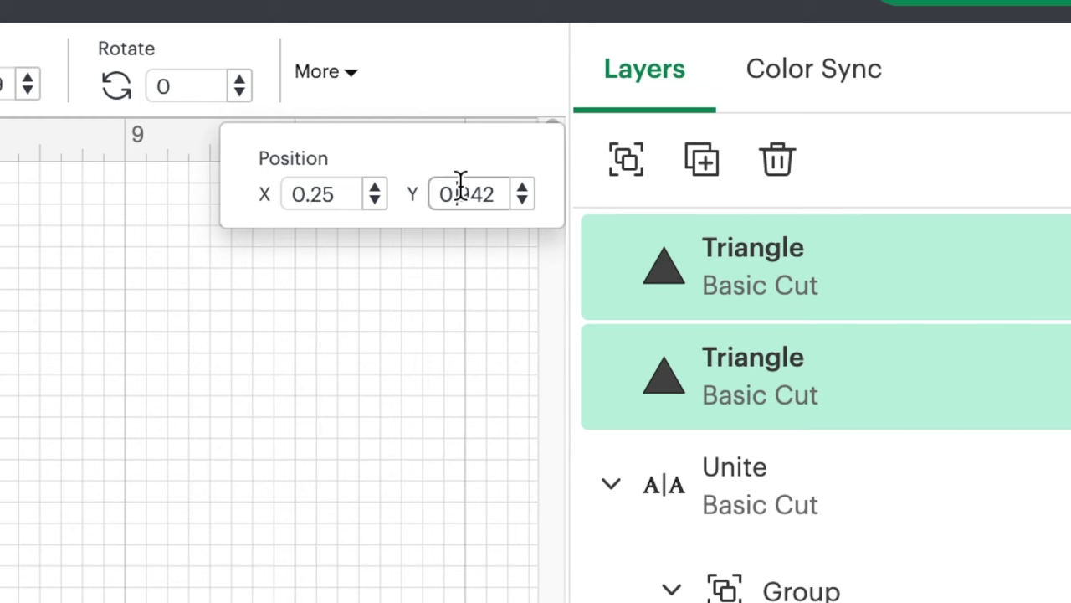
double_click(461, 183)
type("0.25")
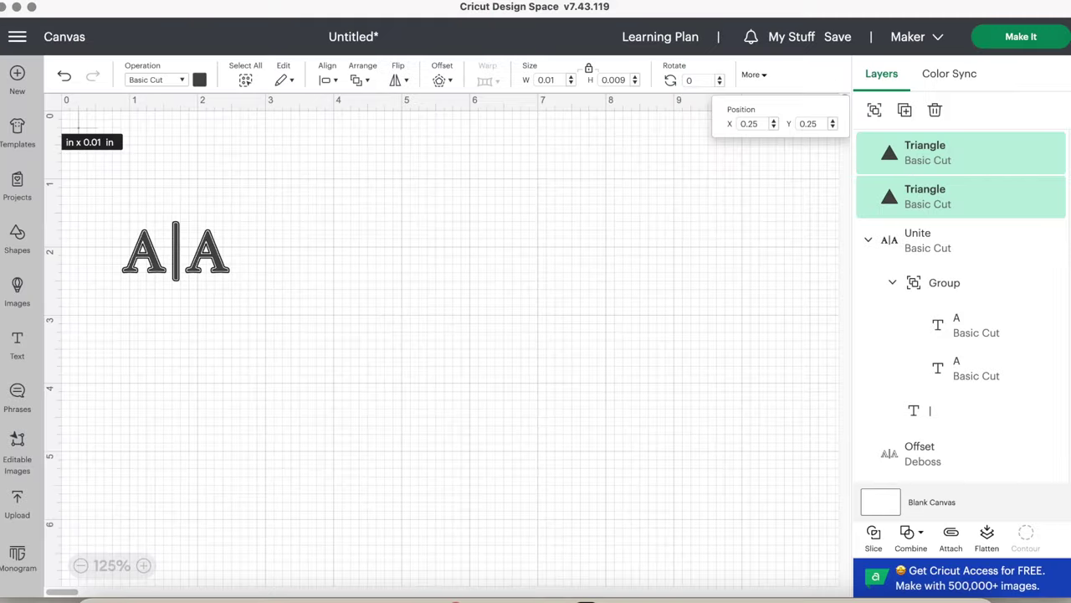
left_click_drag(306, 331, 120, 219)
left_click_drag(201, 268, 246, 507)
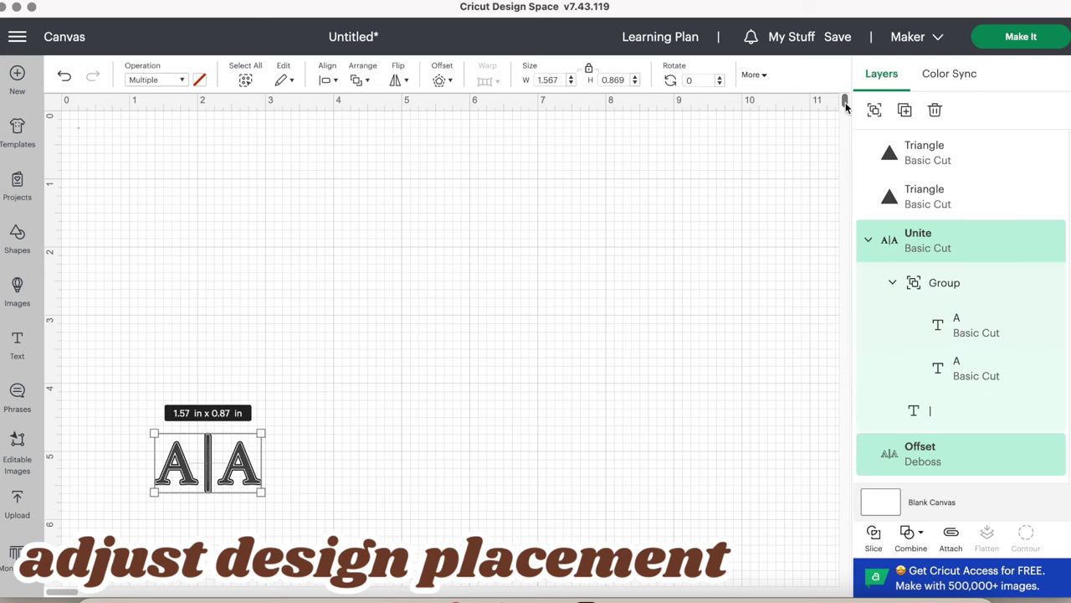
- Zoom out and drag the A|A monogram near the bottom of the canvas
scroll(558, 282, "down", 3)
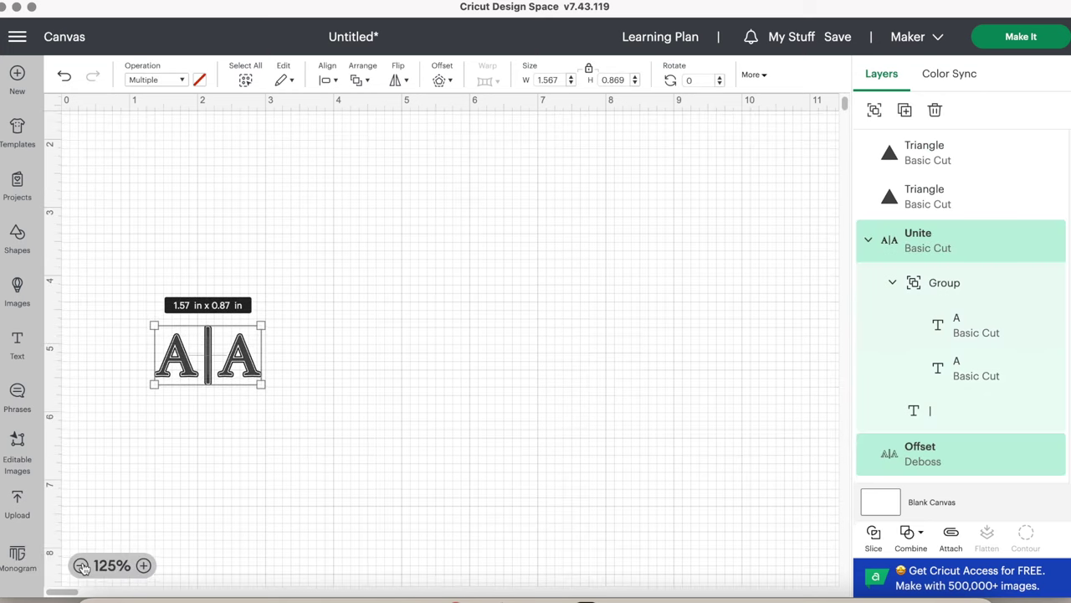
left_click(81, 565)
left_click_drag(201, 401, 308, 556)
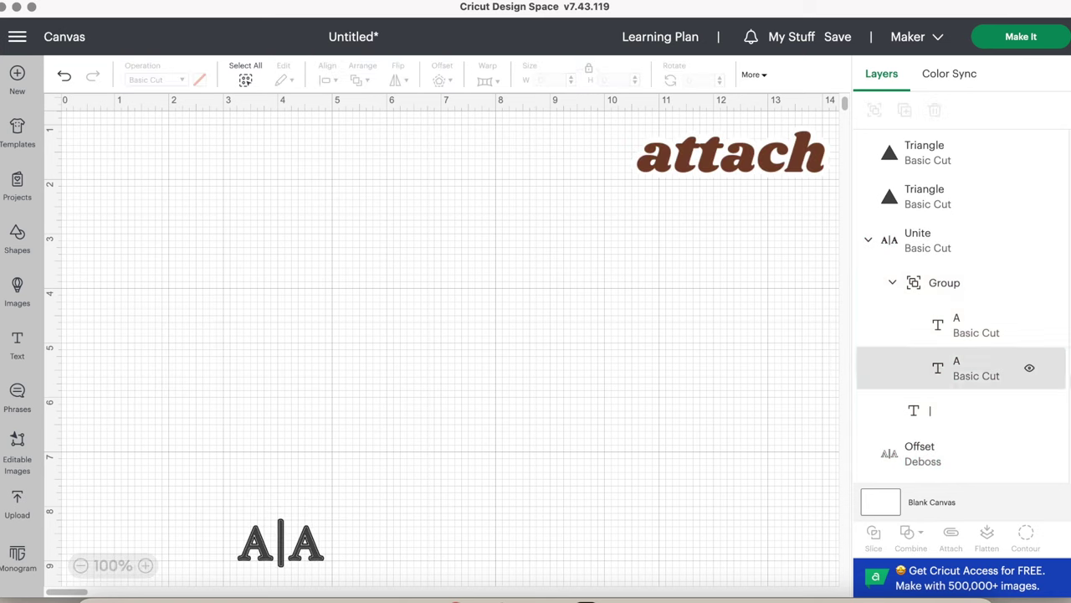
- Attach one triangle to the monogram's Unite cut layer
left_click(1001, 255)
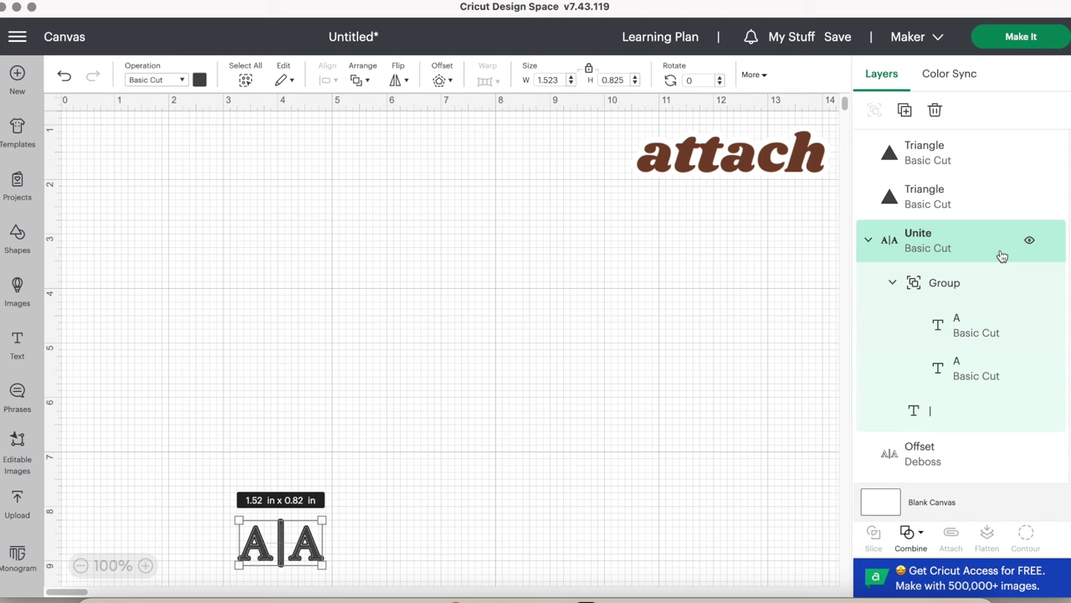
left_click(1006, 208, "shift")
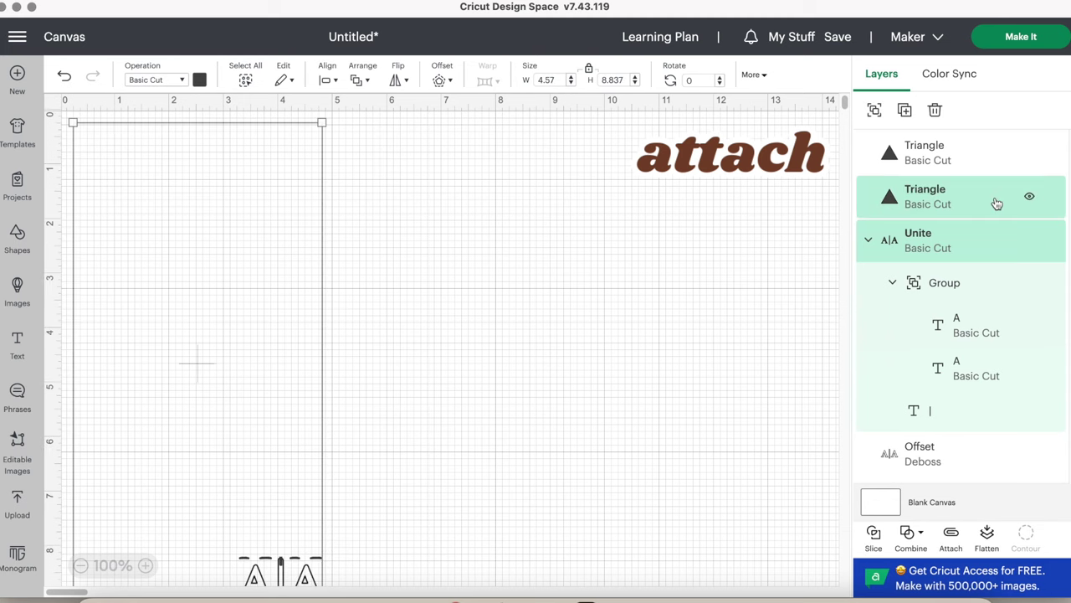
left_click(952, 538)
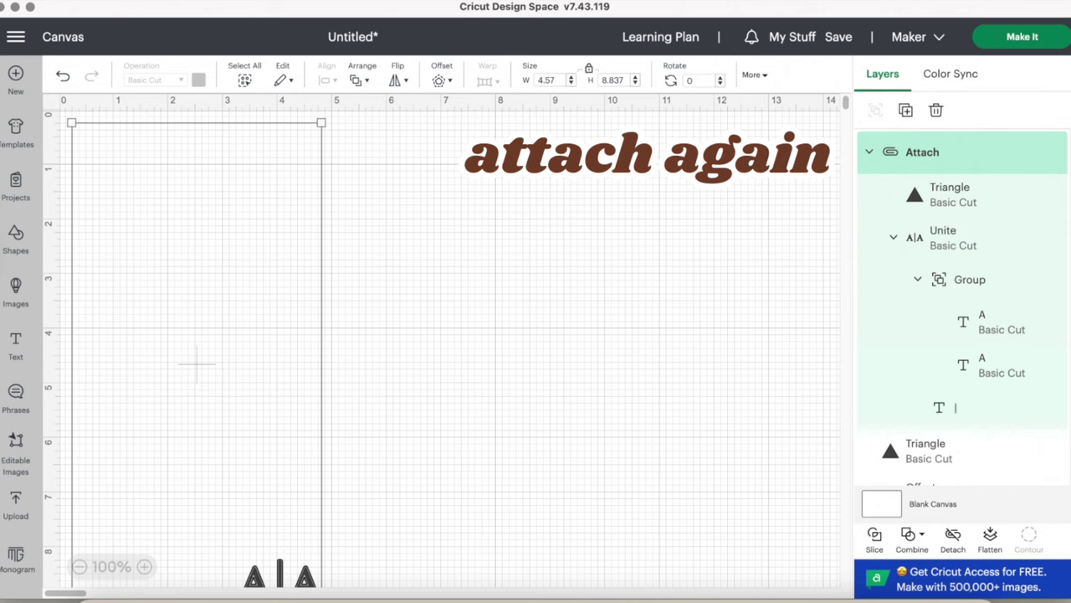
- Attach the other triangle to the Deboss offset layer
scroll(963, 335, "down", 1)
left_click(975, 413)
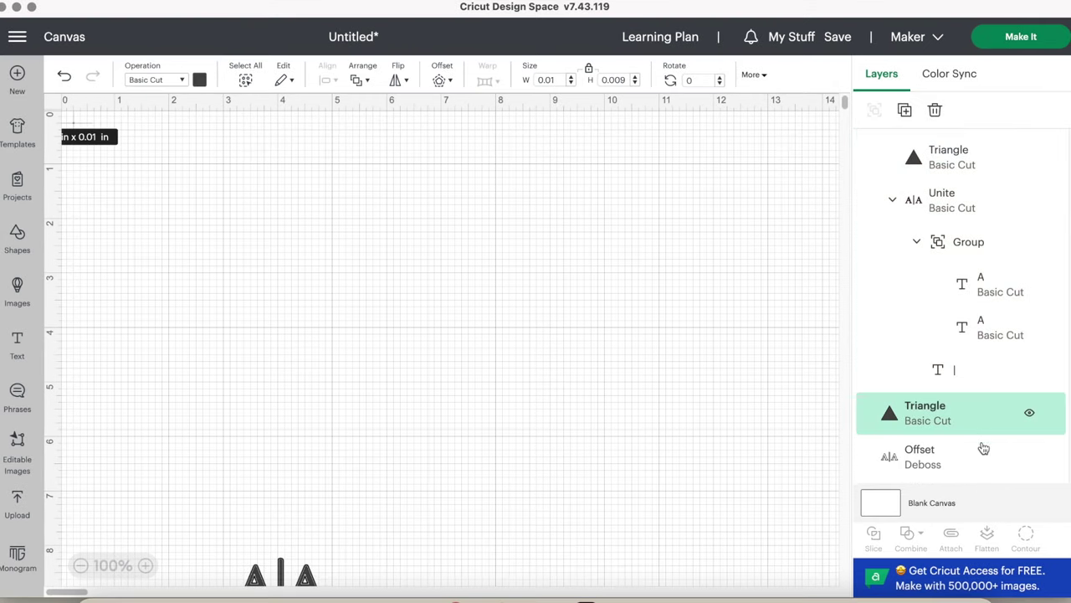
left_click(968, 457, "shift")
left_click(950, 540)
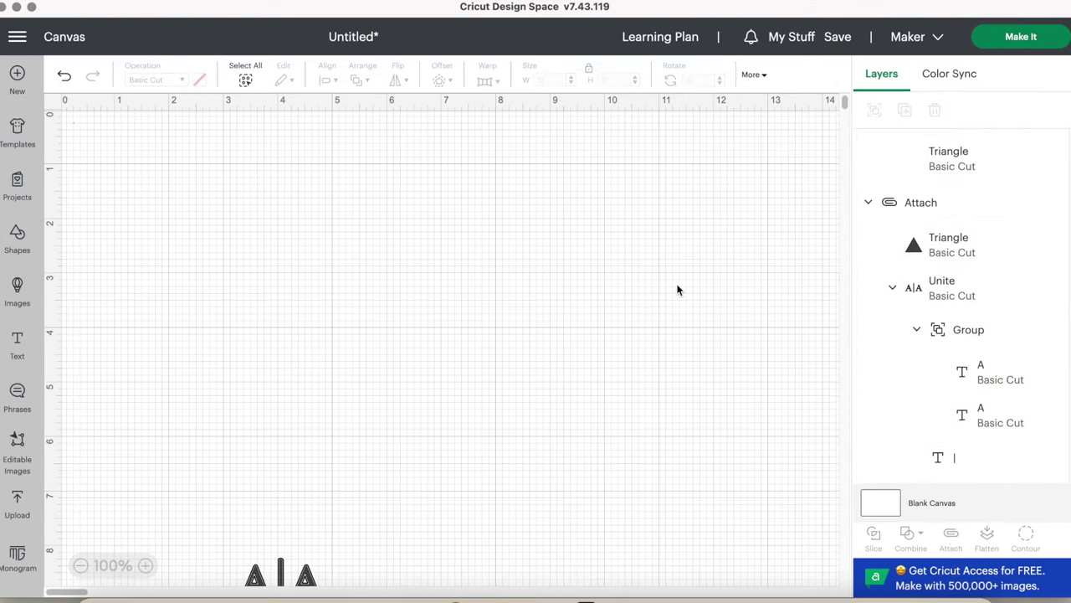
- Save the project as 'deboss envelope', set the triangle to Deboss, and send it to Make
left_click(837, 37)
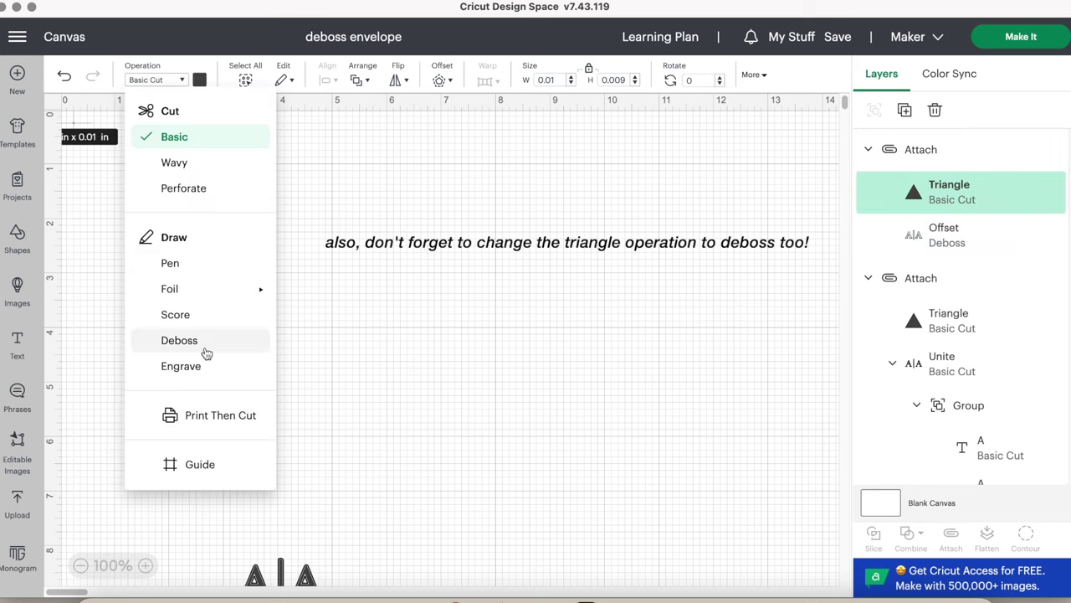
left_click(206, 351)
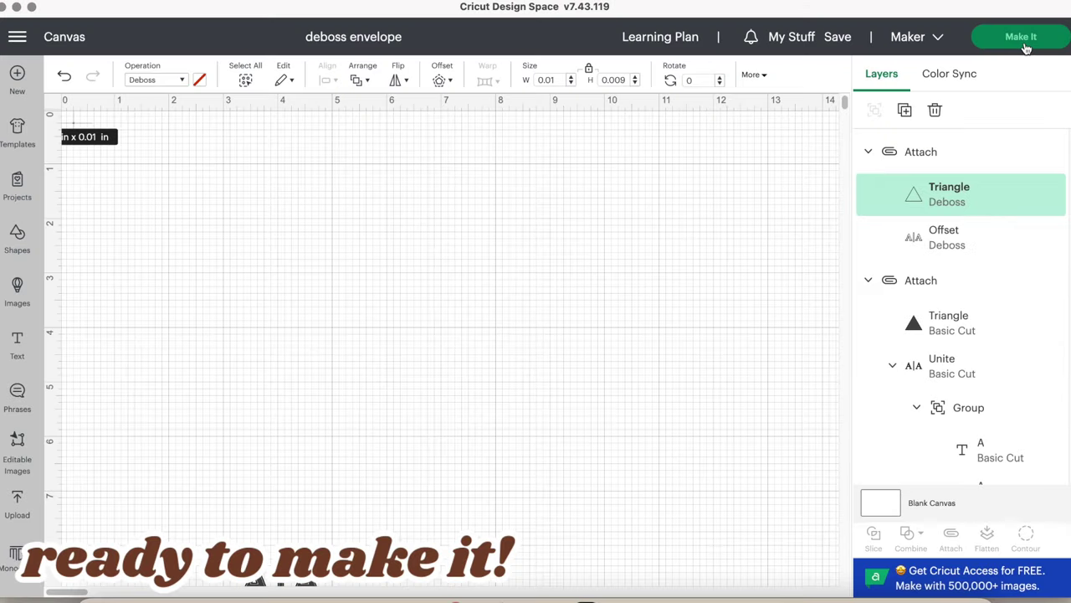
left_click(1024, 40)
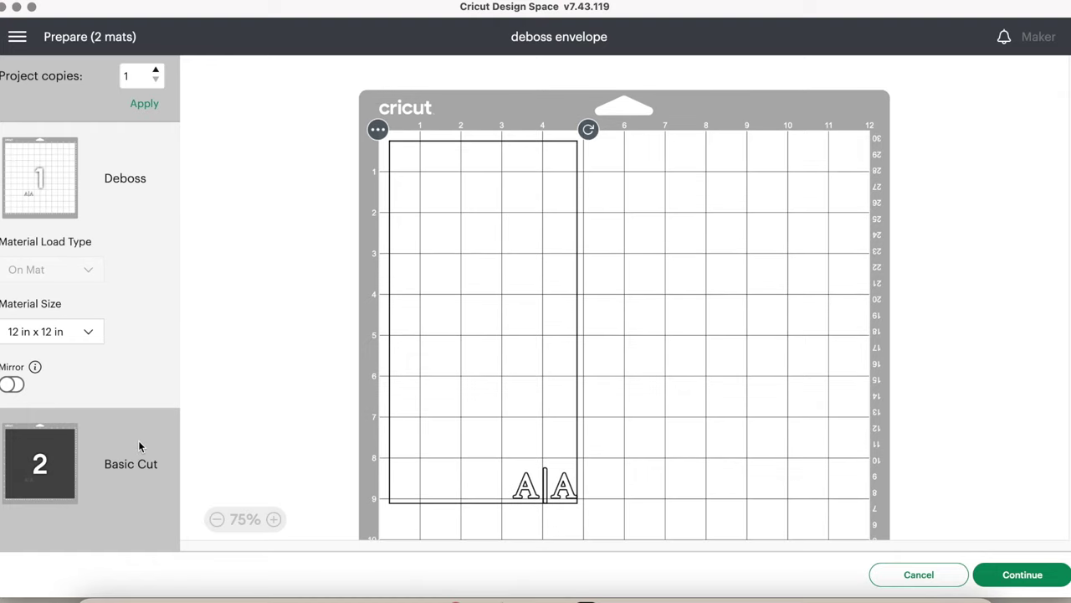
- Review the Basic Cut mat (mat 2) and continue to the Make screen
left_click(139, 440)
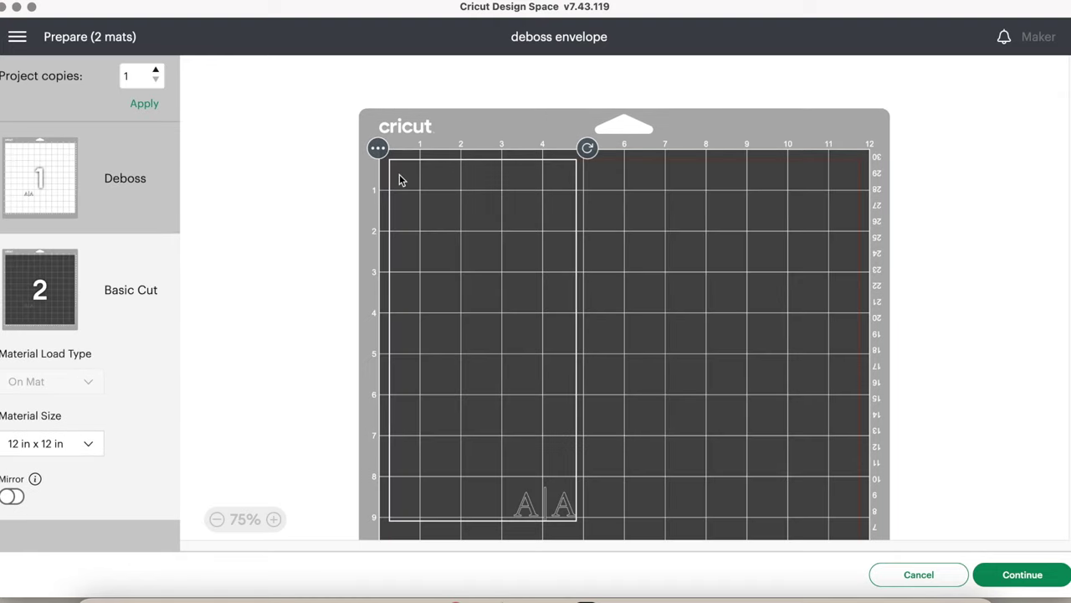
left_click(1019, 576)
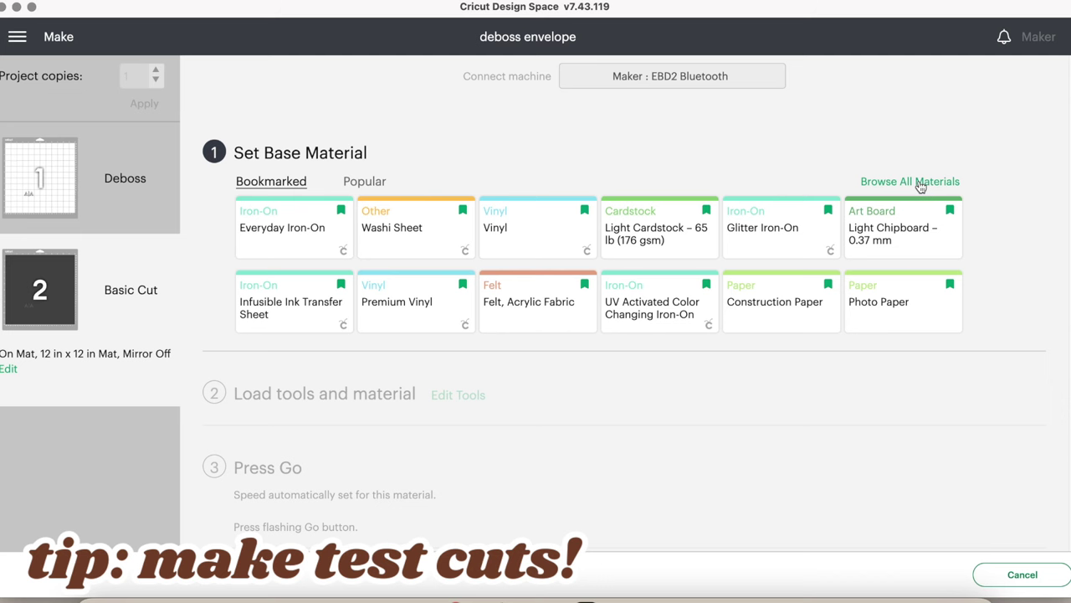
- Search all materials for 'kraft' and pick Kraft Cardstock for the Basic Cut mat
left_click(920, 183)
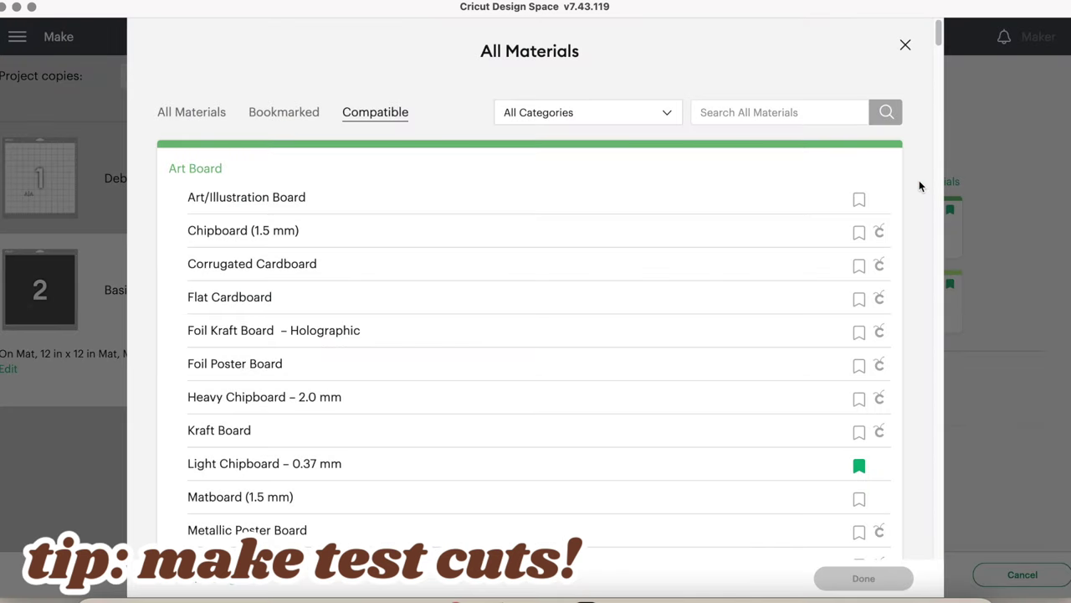
left_click(823, 110)
type("kraft")
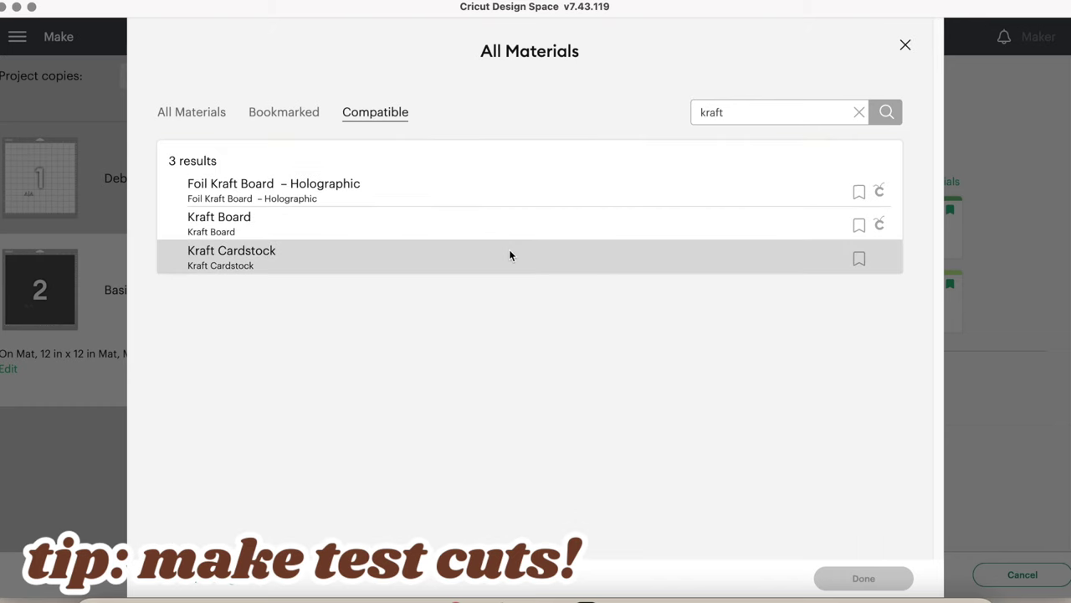
left_click(509, 254)
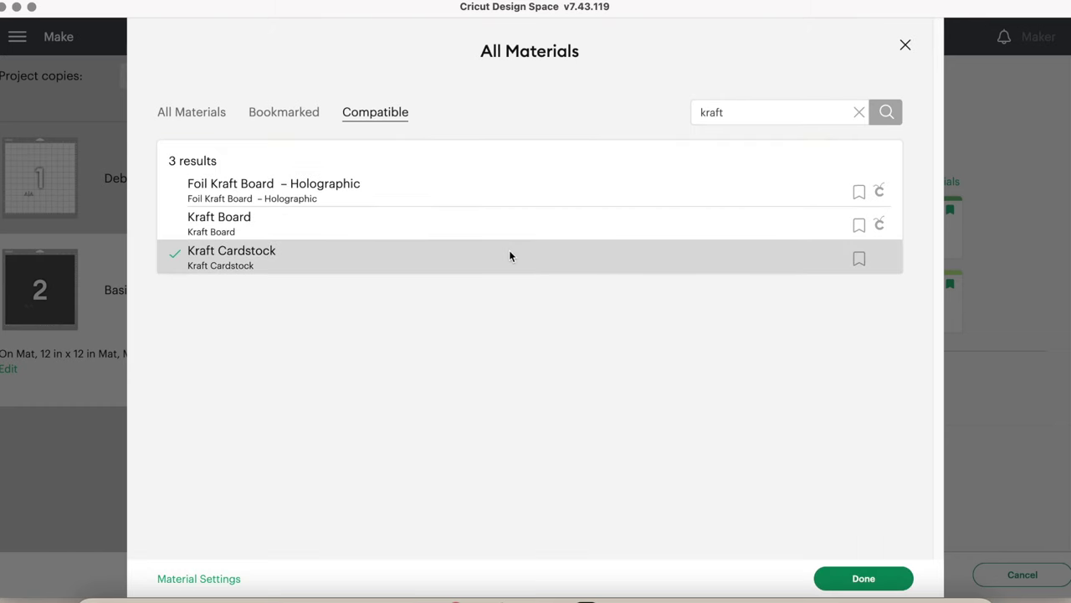